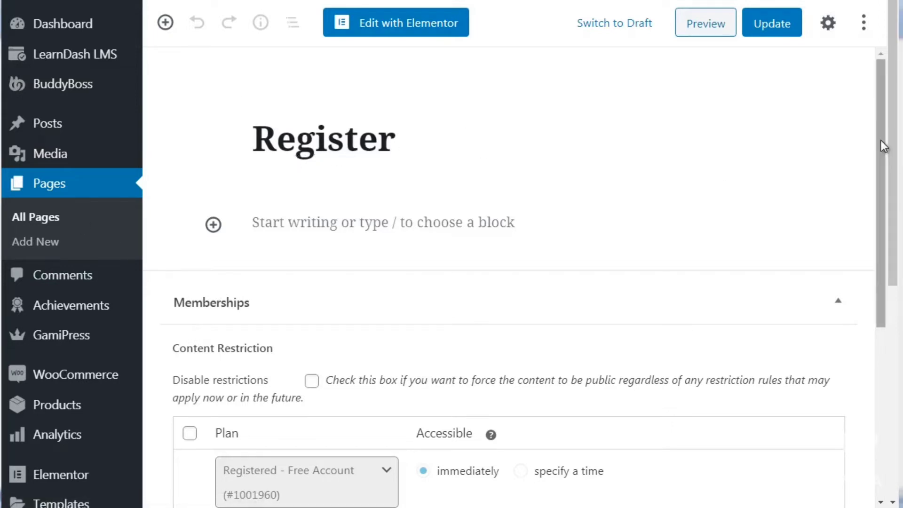
# Add a content restriction rule to the Register page for the Registered - Free Account plan with immediate access.
pyautogui.moveTo(882, 140); pyautogui.dragTo(882, 273)
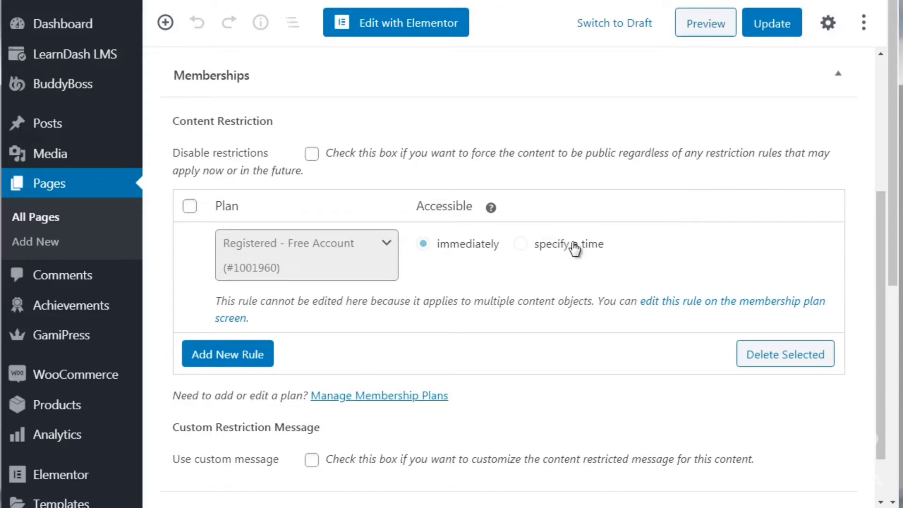
pyautogui.click(252, 358)
pyautogui.click(190, 353)
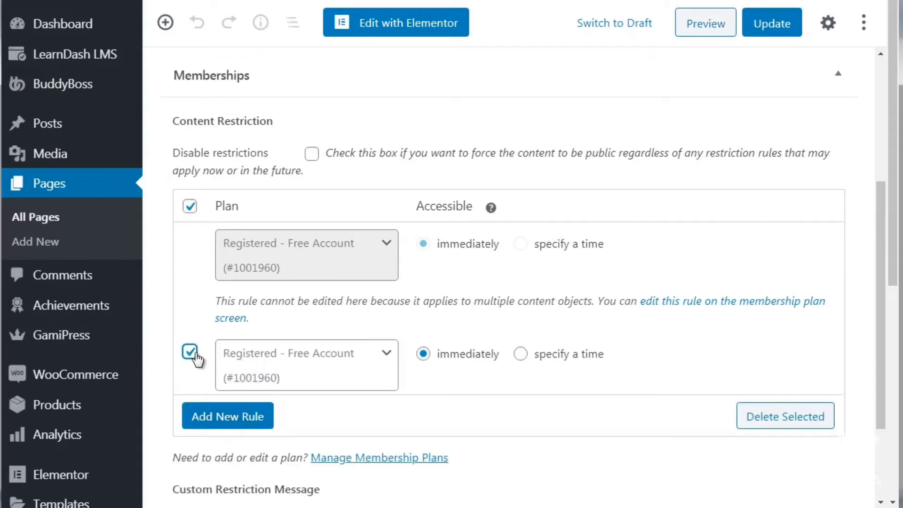
pyautogui.click(373, 364)
pyautogui.click(374, 365)
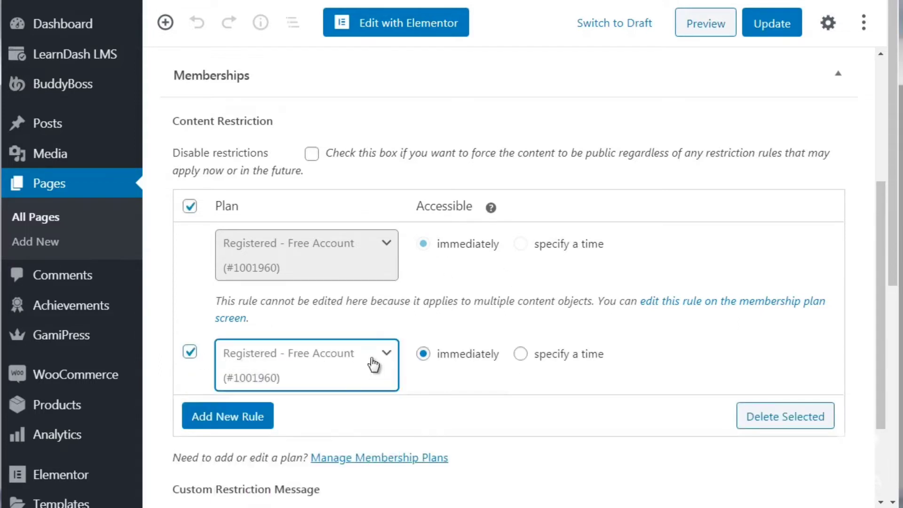
# Delete the newly added second restriction rule from the page's membership rules.
pyautogui.click(189, 357)
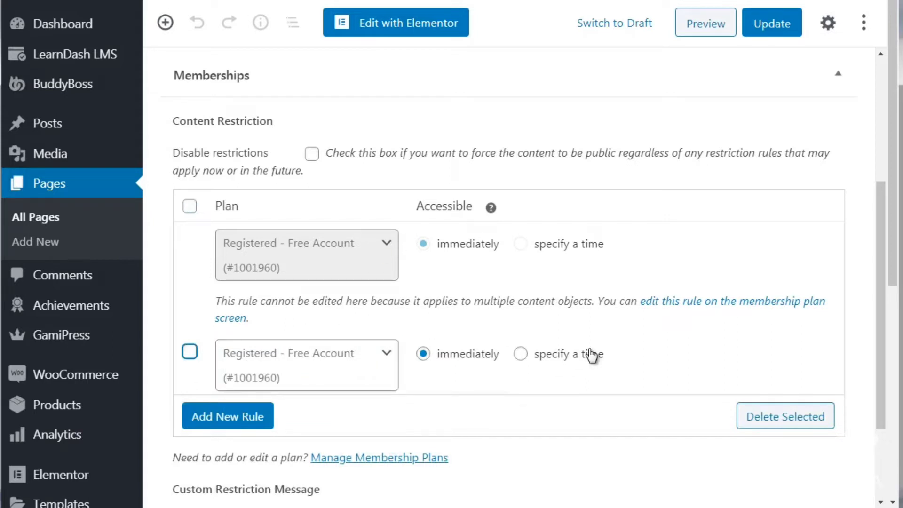
pyautogui.click(190, 357)
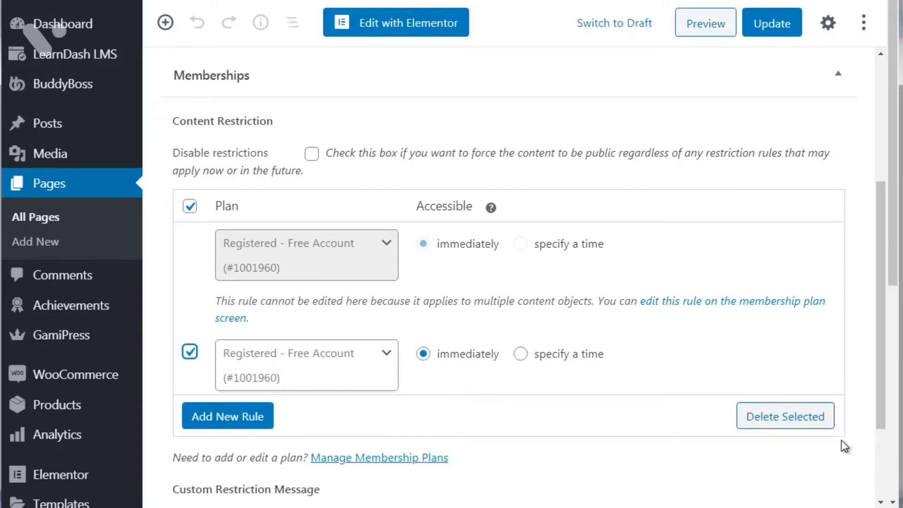
pyautogui.click(812, 417)
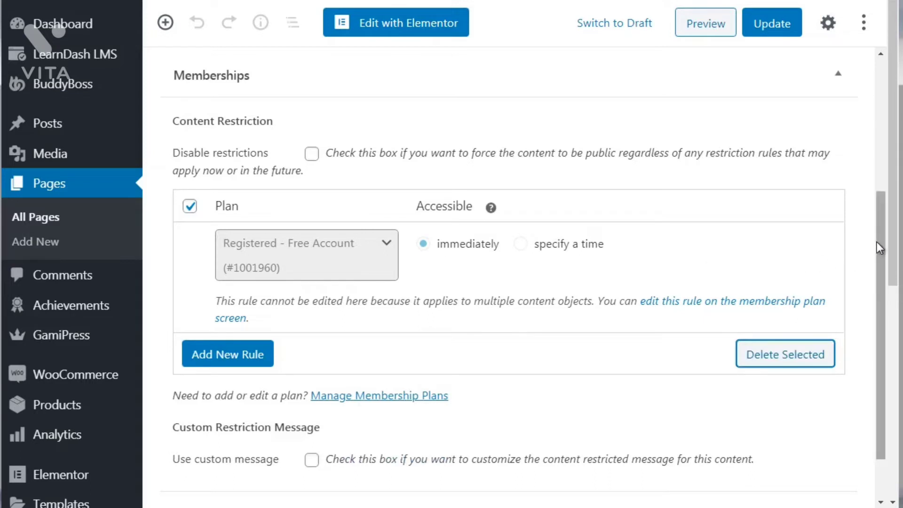
pyautogui.moveTo(877, 242); pyautogui.dragTo(896, 157)
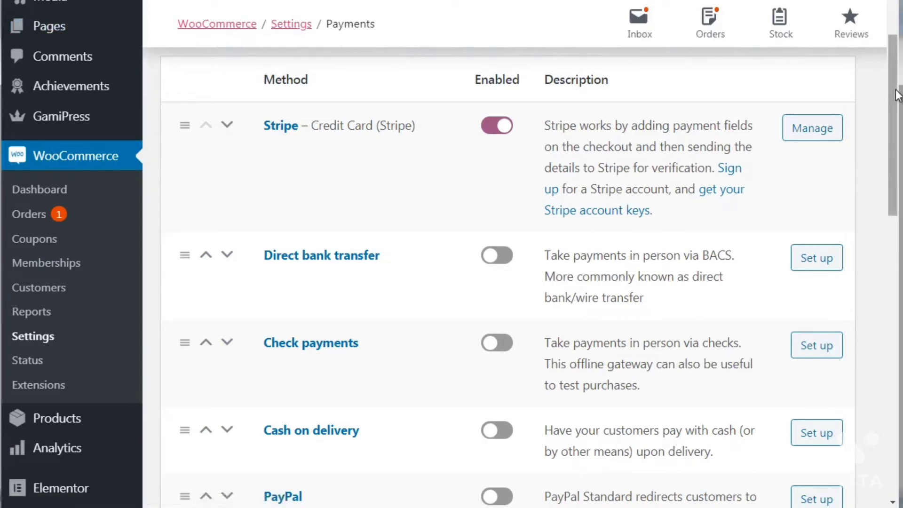
# Review the WooCommerce payment methods and the address of Stripe's Testing documentation page.
pyautogui.moveTo(893, 94)
pyautogui.mouseDown()
pyautogui.moveTo(892, 376)
pyautogui.moveTo(897, 107)
pyautogui.mouseUp()
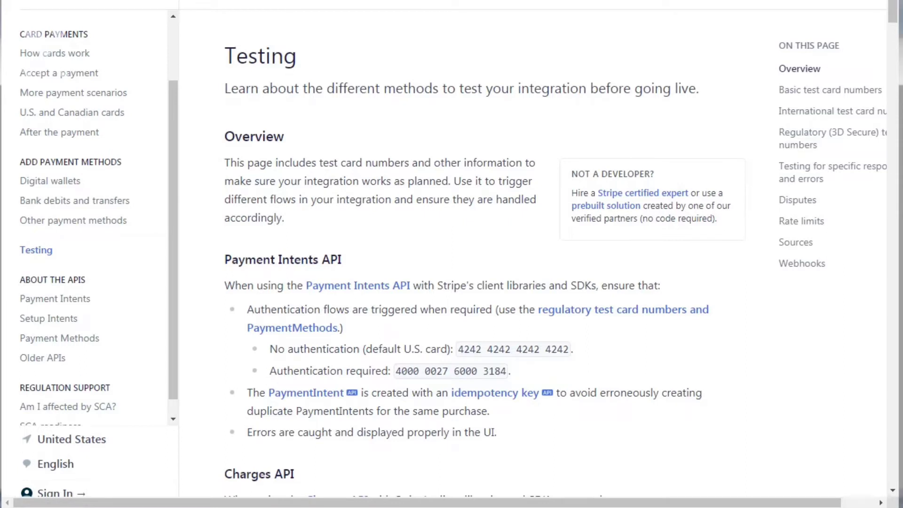
pyautogui.press('F11')
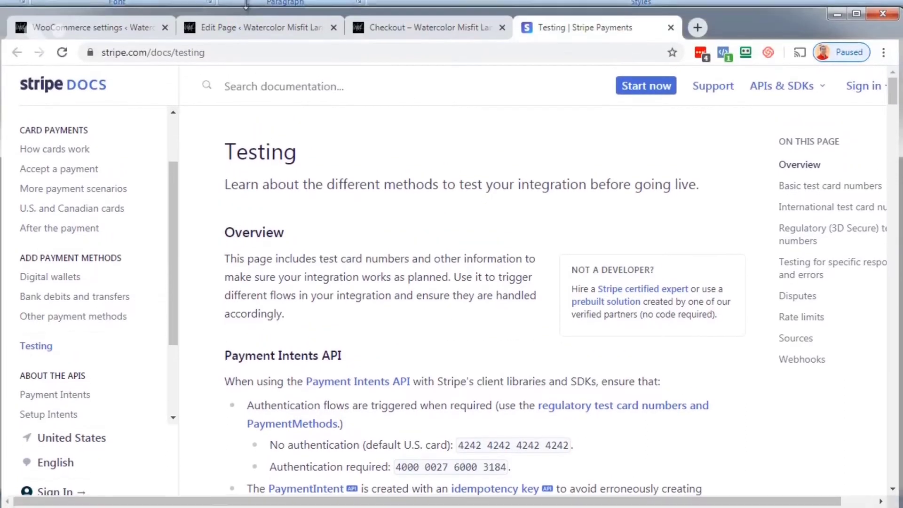
pyautogui.moveTo(245, 4); pyautogui.dragTo(246, 0)
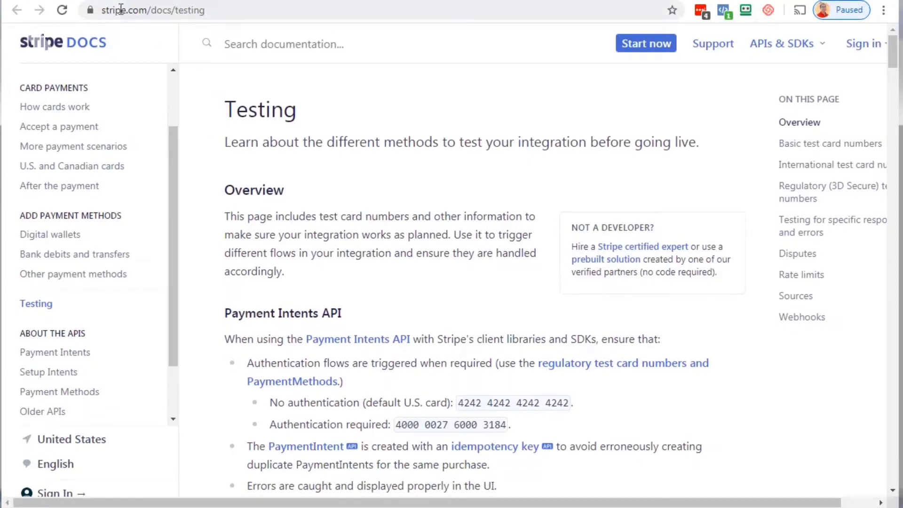
pyautogui.click(224, 9)
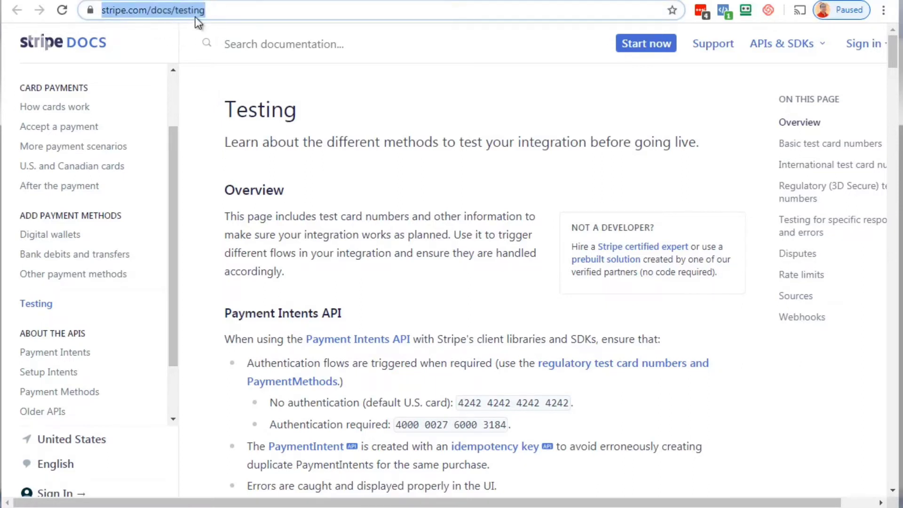
pyautogui.click(206, 122)
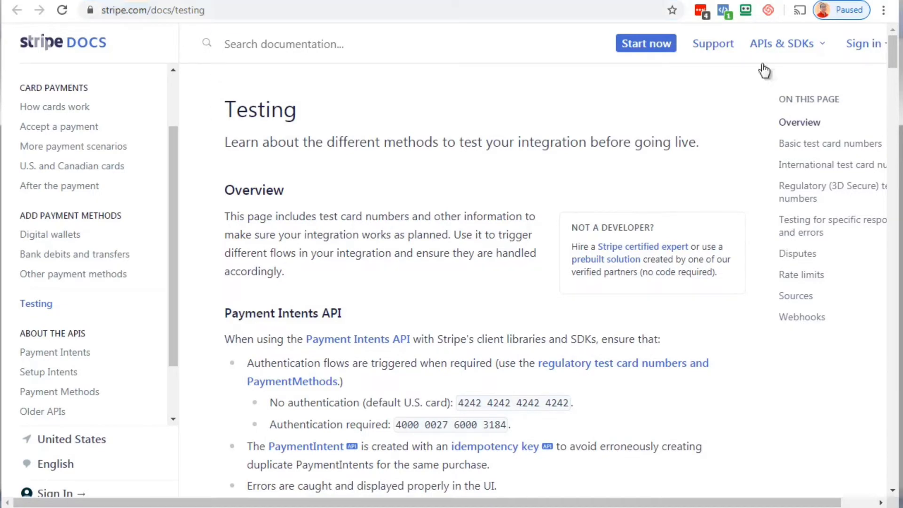
# Copy the first Visa test card number from the basic test card table in the Stripe documentation.
pyautogui.moveTo(895, 56); pyautogui.dragTo(890, 118)
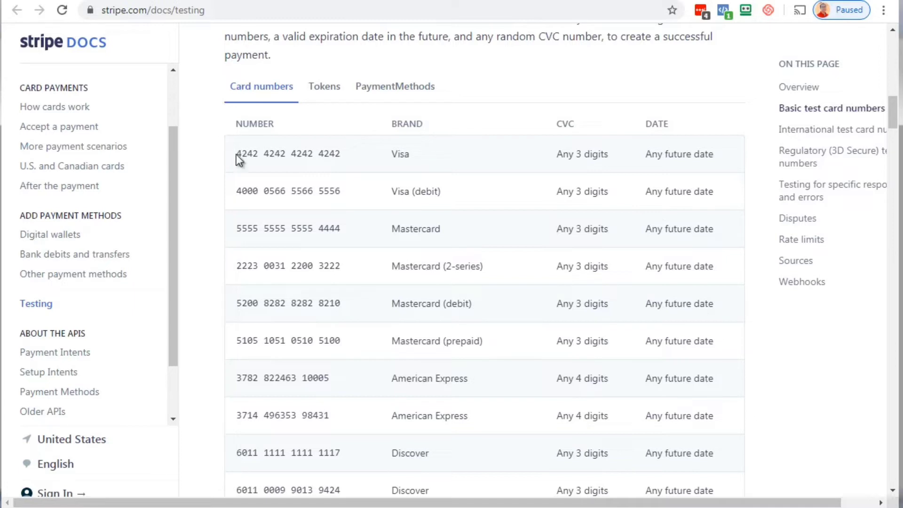
pyautogui.moveTo(237, 157); pyautogui.dragTo(348, 157)
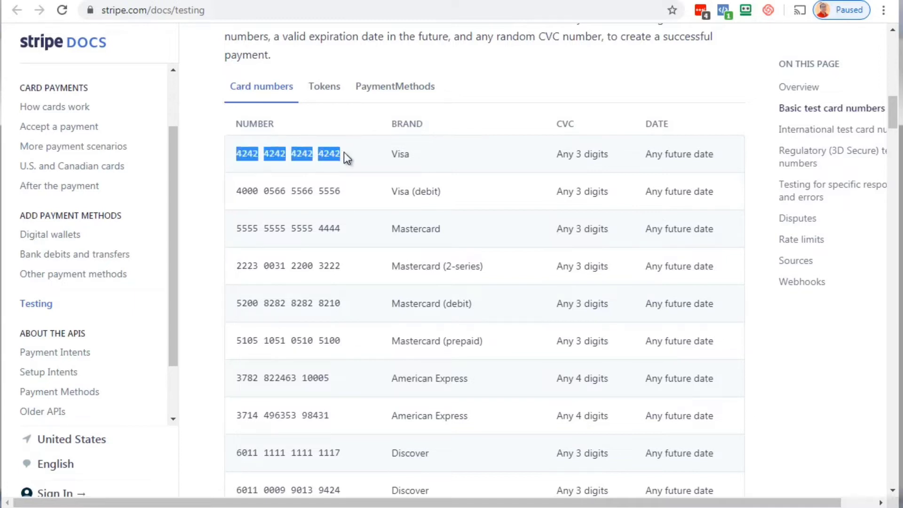
pyautogui.rightClick(333, 156)
pyautogui.click(357, 165)
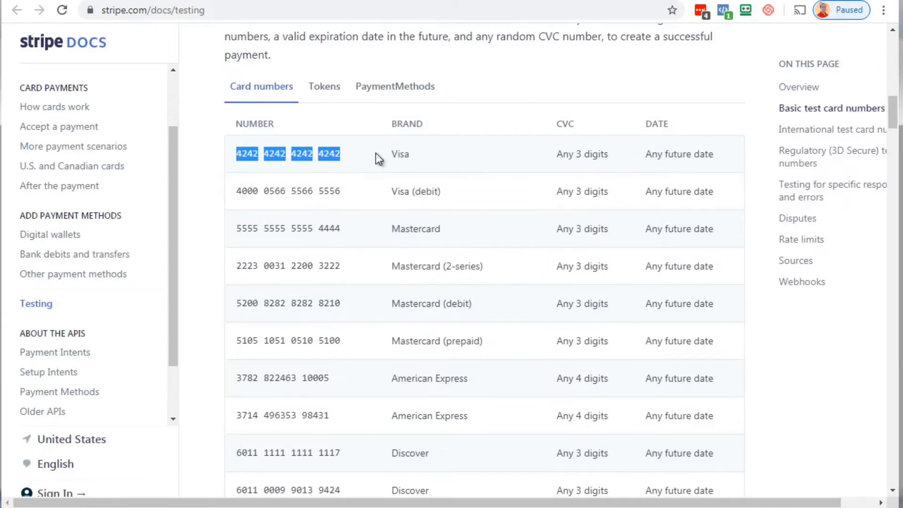
pyautogui.click(406, 155)
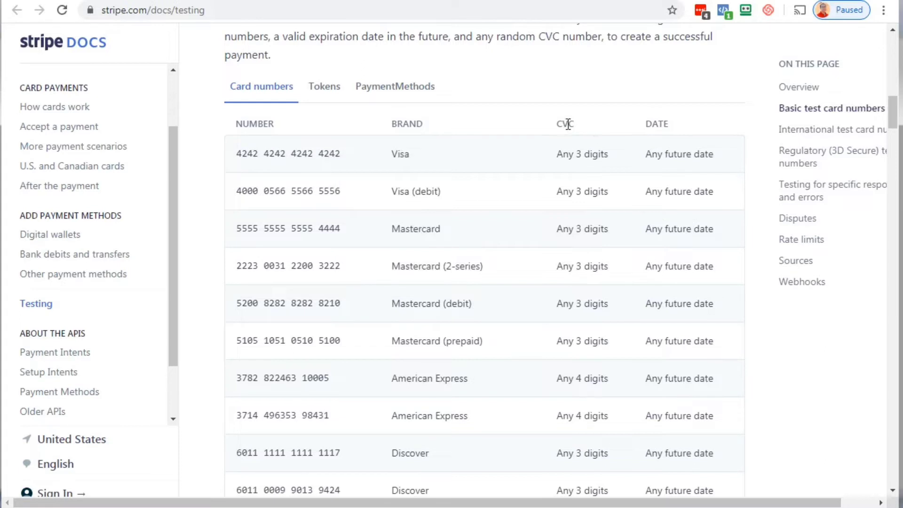
# Check the CVC and expiry date requirements listed for the Visa test card.
pyautogui.moveTo(569, 154); pyautogui.dragTo(598, 156)
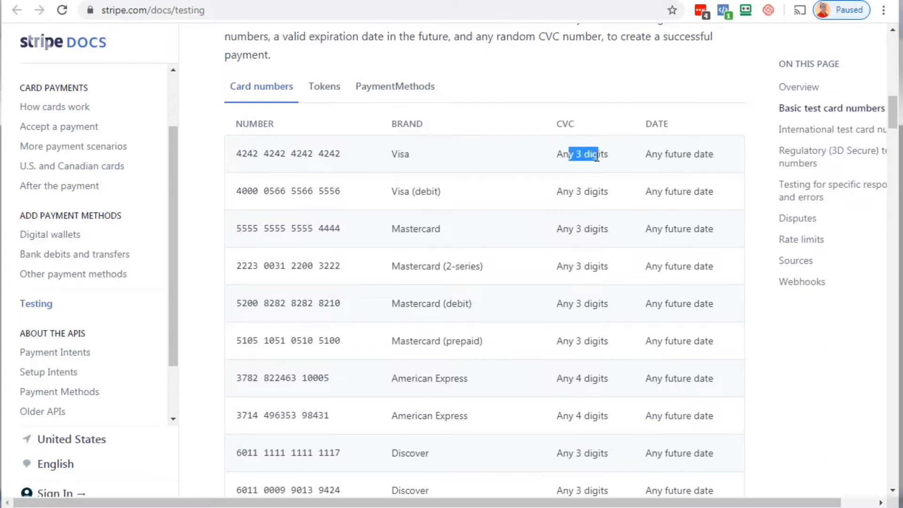
pyautogui.moveTo(658, 154); pyautogui.dragTo(706, 153)
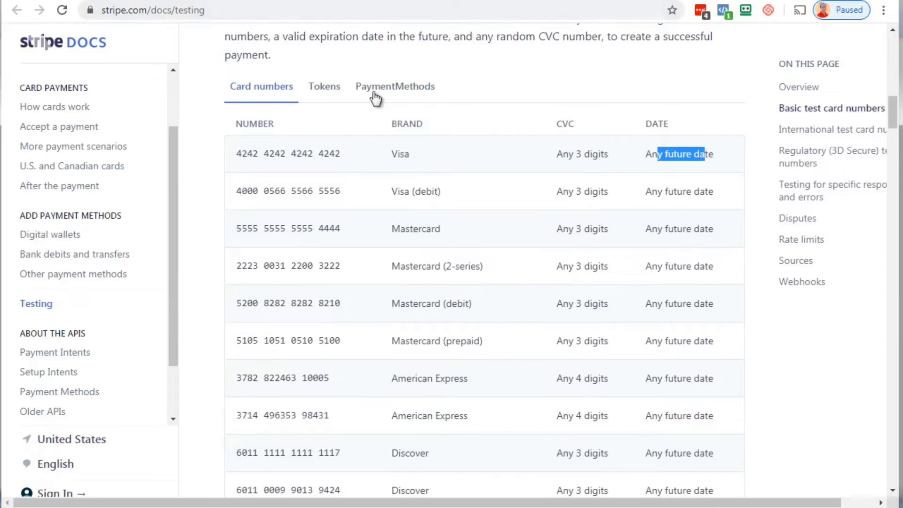
pyautogui.click(203, 97)
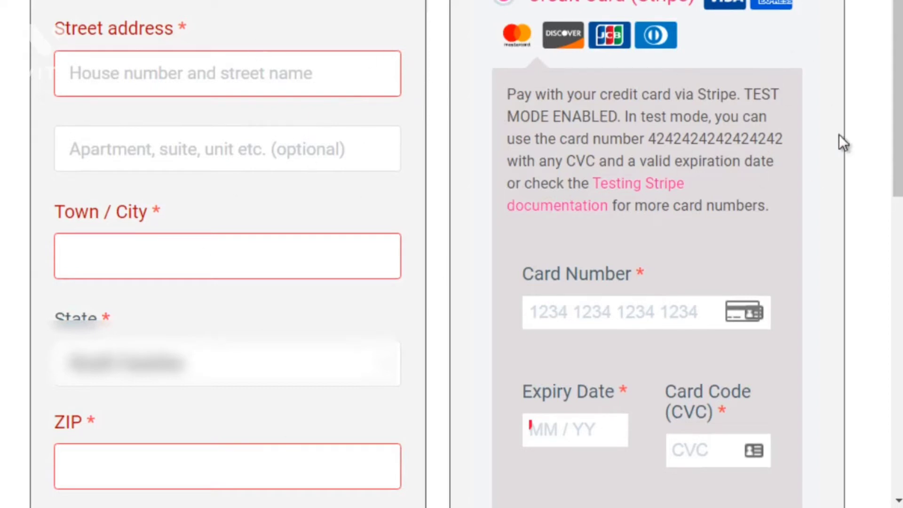
# Fill in the checkout's Stripe payment form with the copied test card number, a future expiry date and a card code.
pyautogui.scroll(-2, 892, 104)
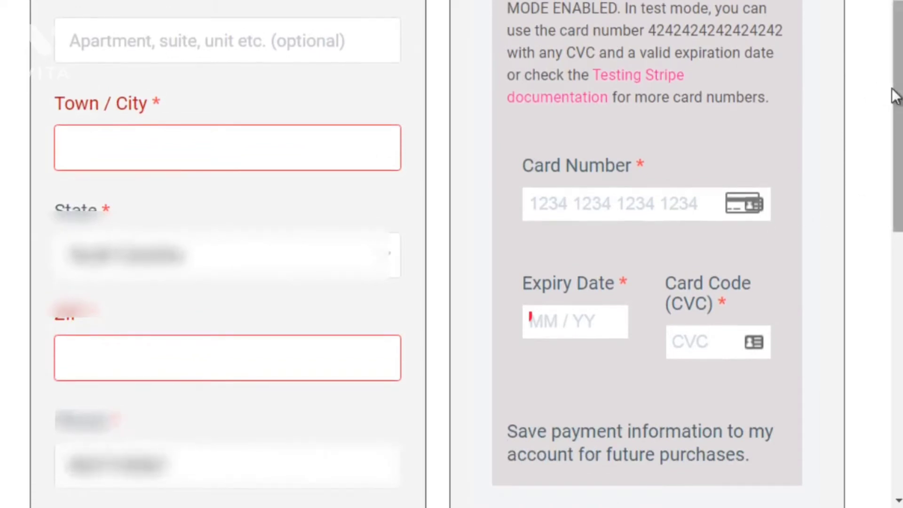
pyautogui.click(616, 203)
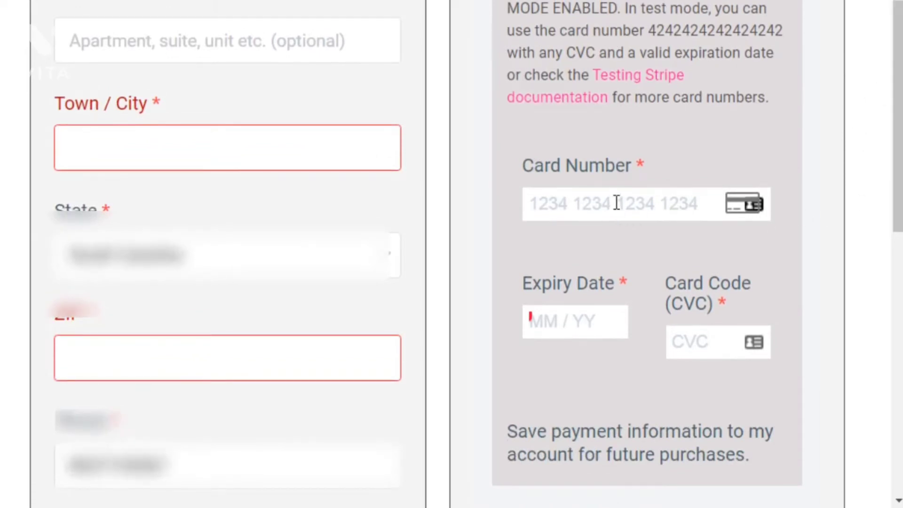
pyautogui.hotkey('ctrl', 'v')
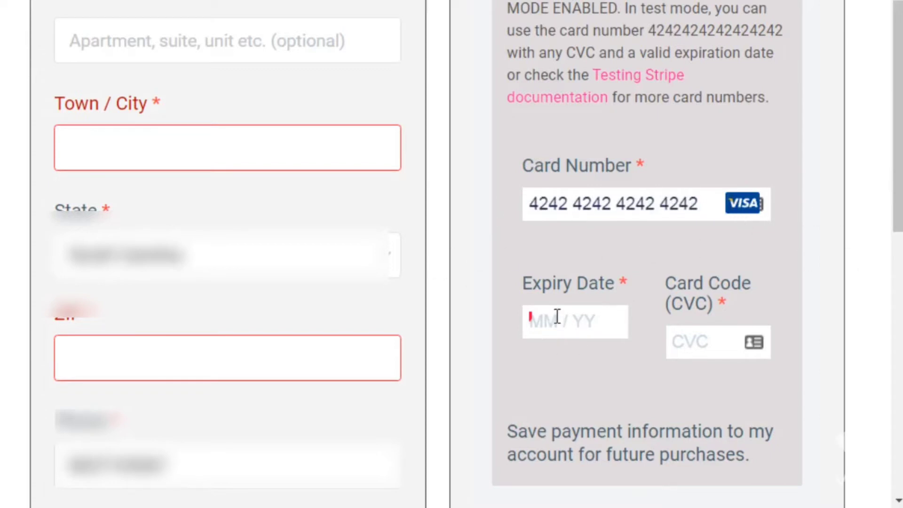
pyautogui.write('12 / 30')
pyautogui.click(697, 339)
pyautogui.write('243')
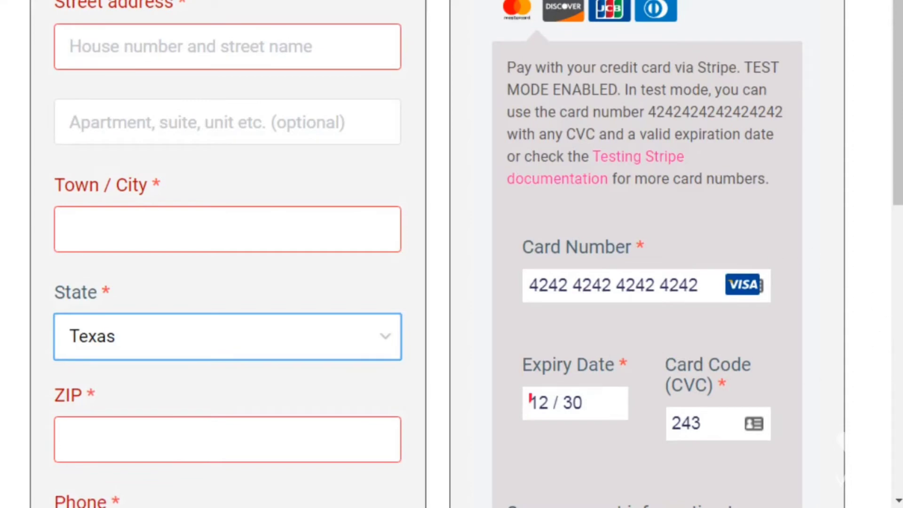
pyautogui.scroll(-1, 897, 160)
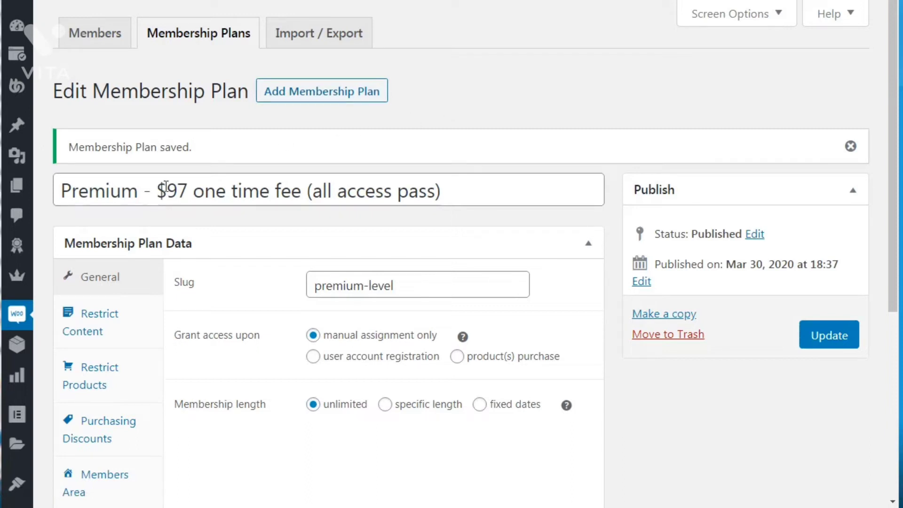
# Name the new product "Premium - $97 one time fee (all access pass)" by copying the membership plan's title.
pyautogui.moveTo(26, 353)
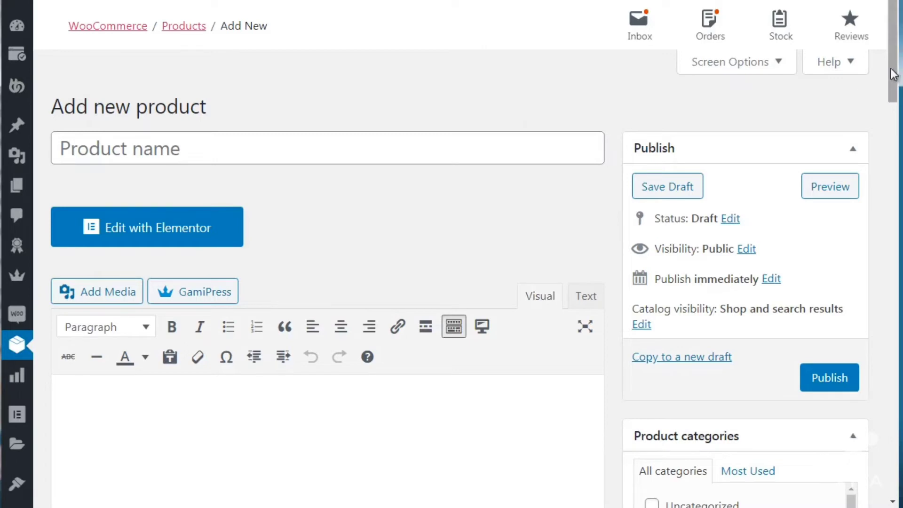
pyautogui.scroll(-1, 893, 80)
pyautogui.click(313, 108)
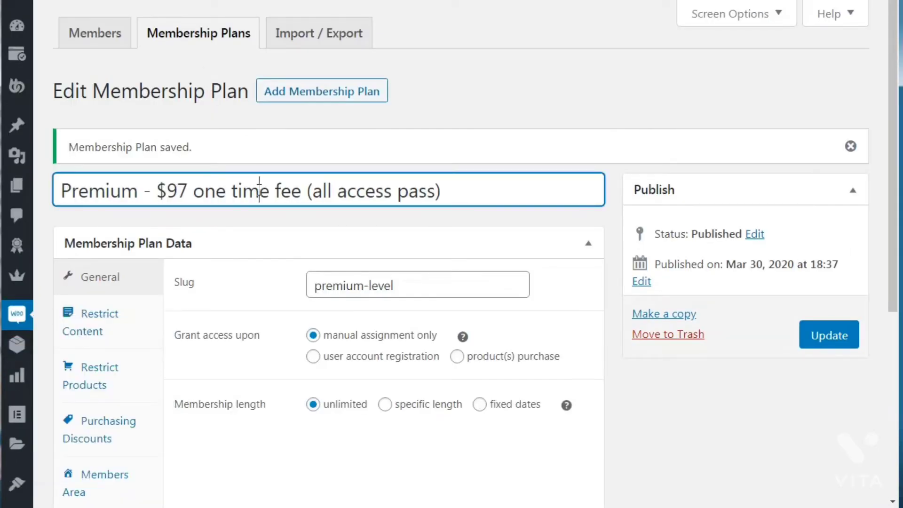
pyautogui.tripleClick(259, 190)
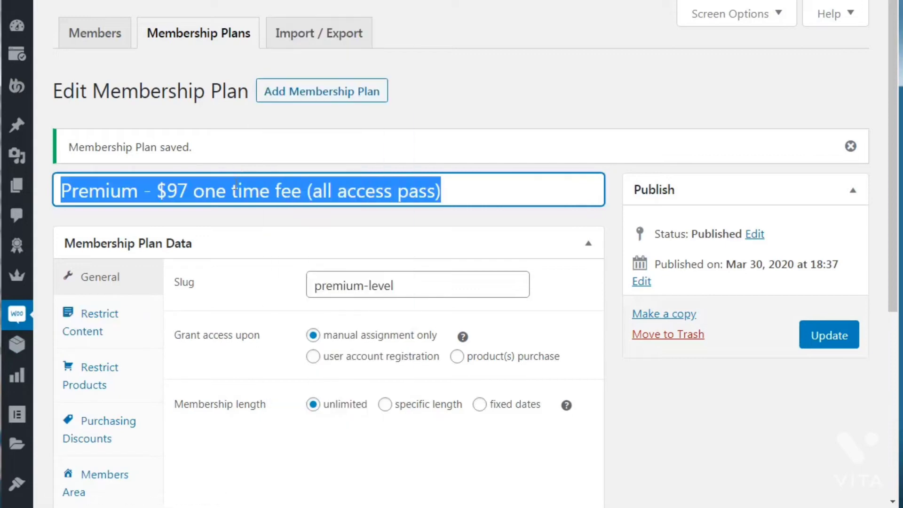
pyautogui.rightClick(236, 190)
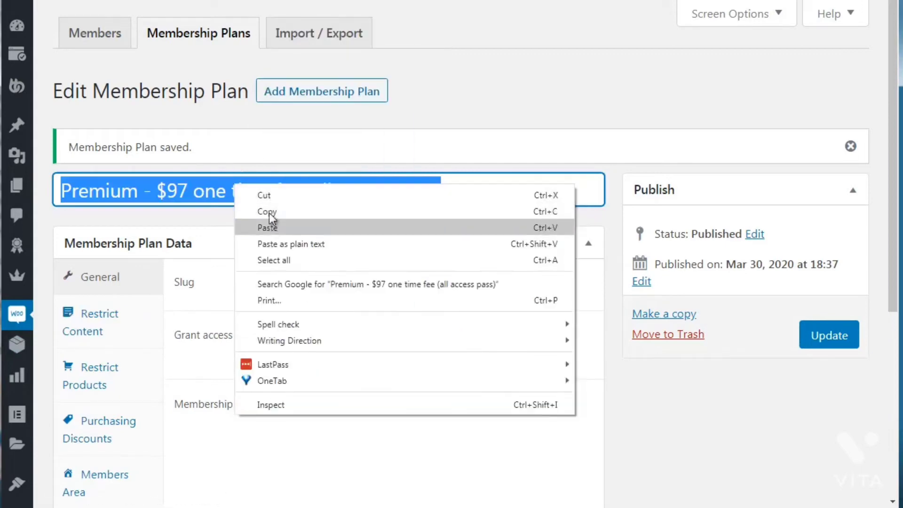
pyautogui.click(267, 211)
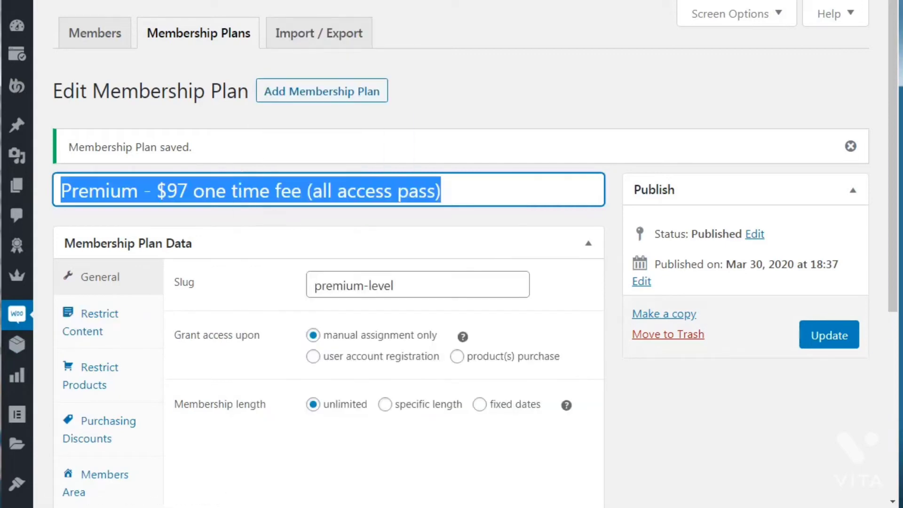
pyautogui.rightClick(166, 107)
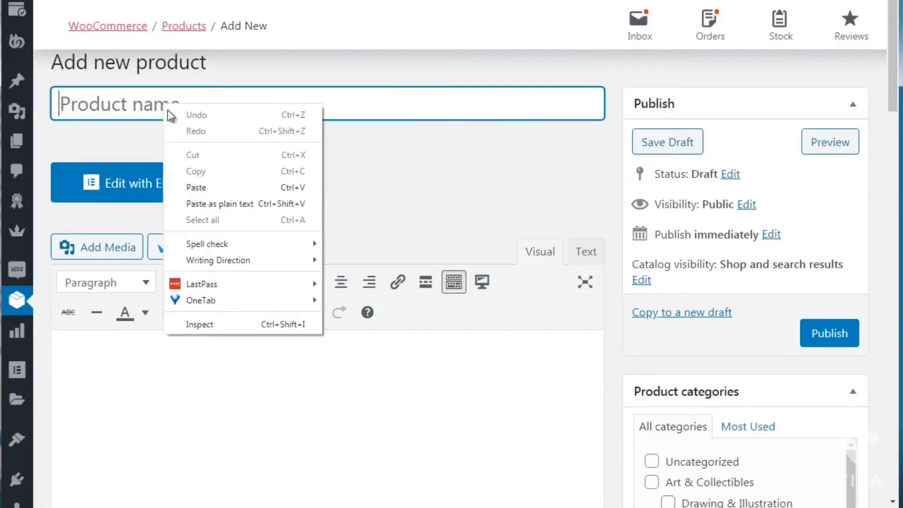
pyautogui.click(214, 188)
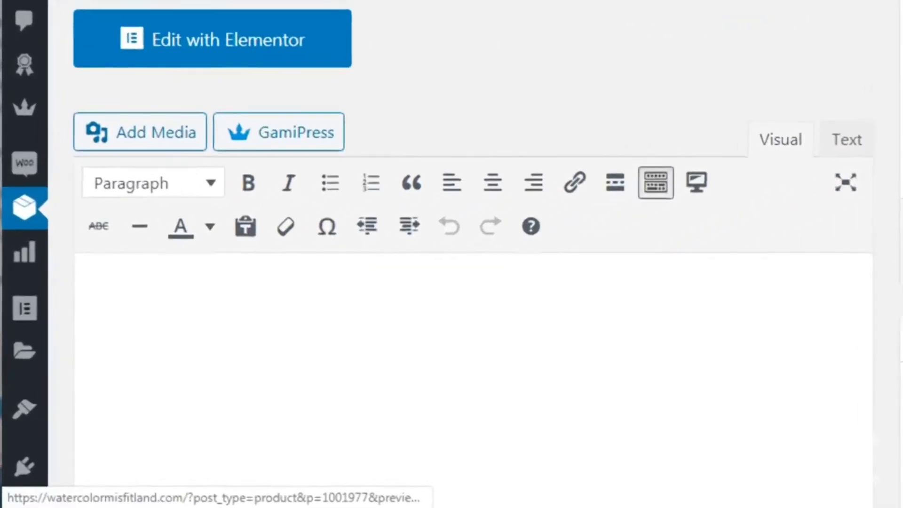
# Write the product description "The description of the Membership plan and the benefits of what people get.".
pyautogui.scroll(-2, 489, 282)
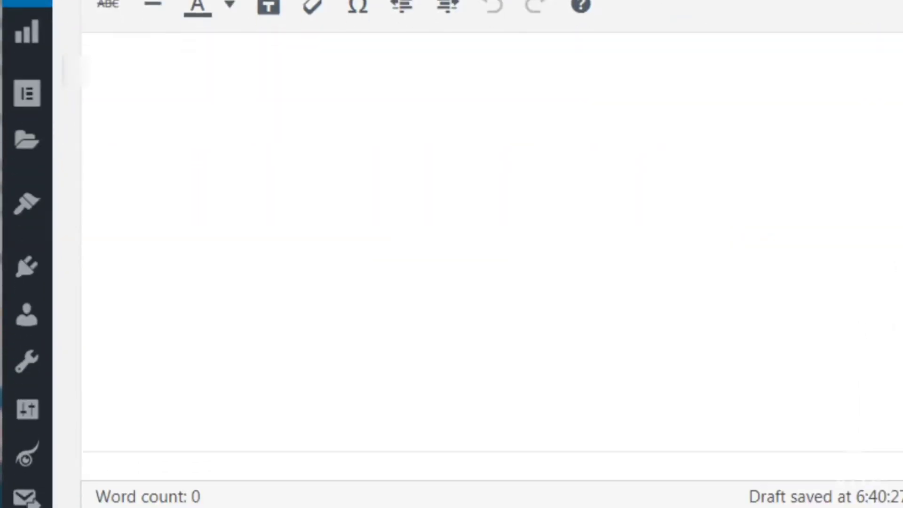
pyautogui.click(630, 107)
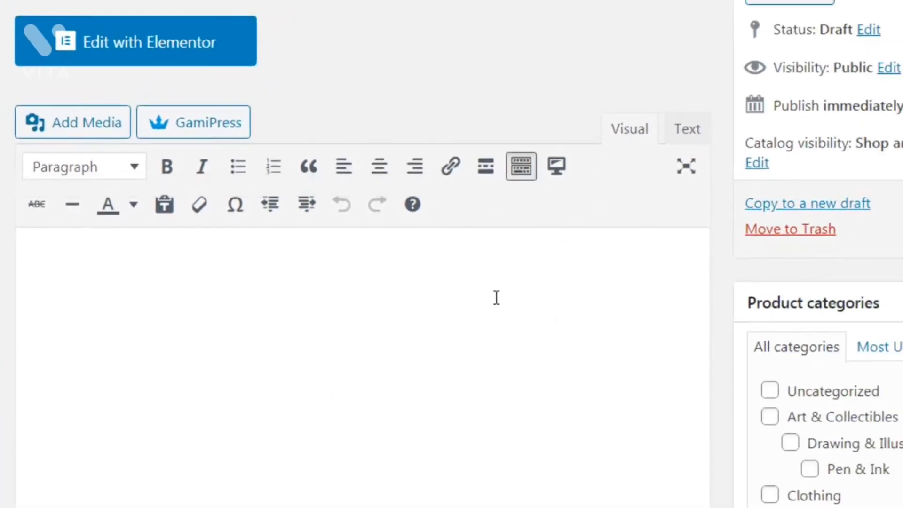
pyautogui.write('The des')
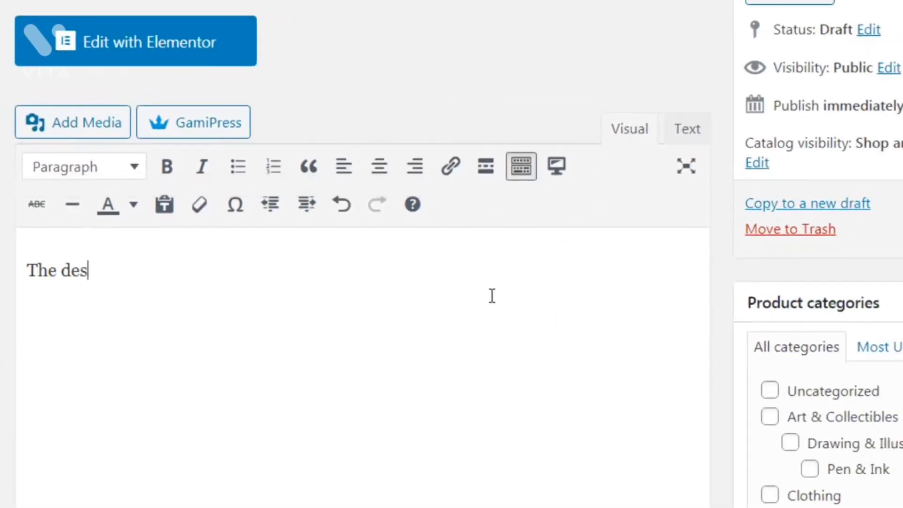
pyautogui.write('crk')
pyautogui.press('BackSpace')
pyautogui.write('iption of ')
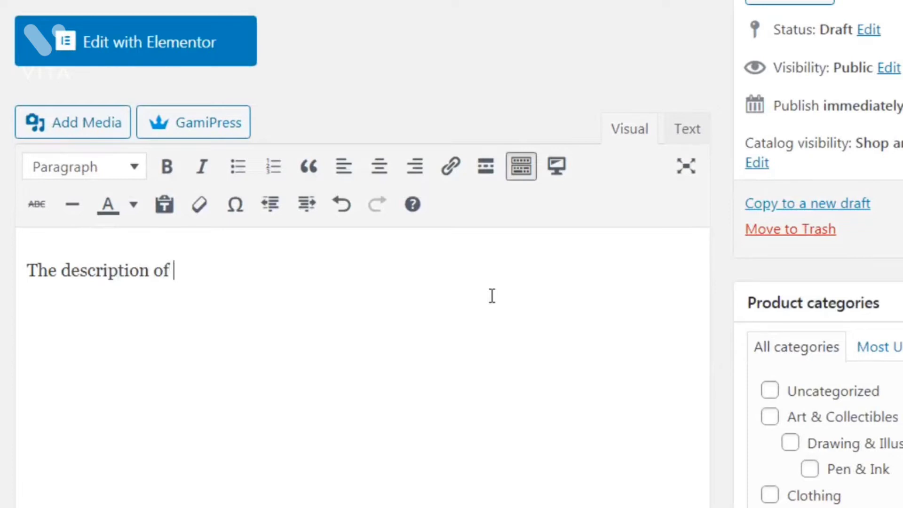
pyautogui.write('the Membership pl')
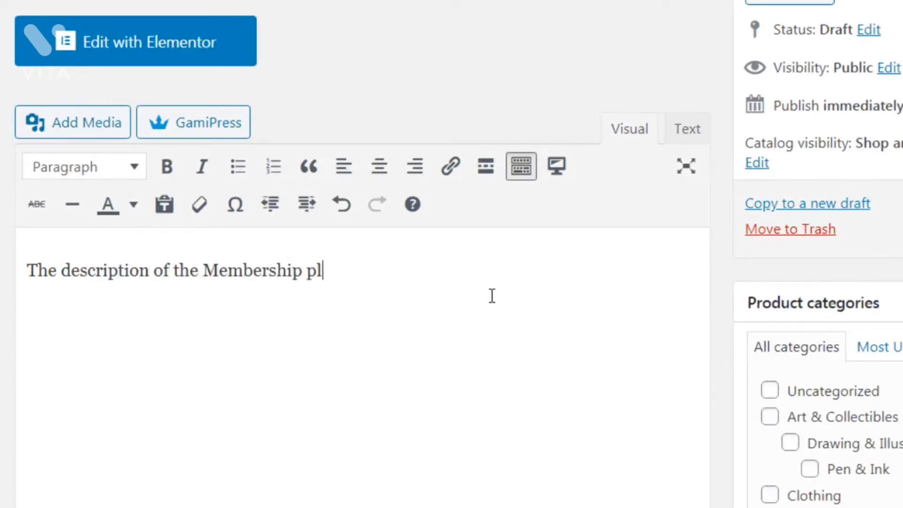
pyautogui.write('an and the benefit')
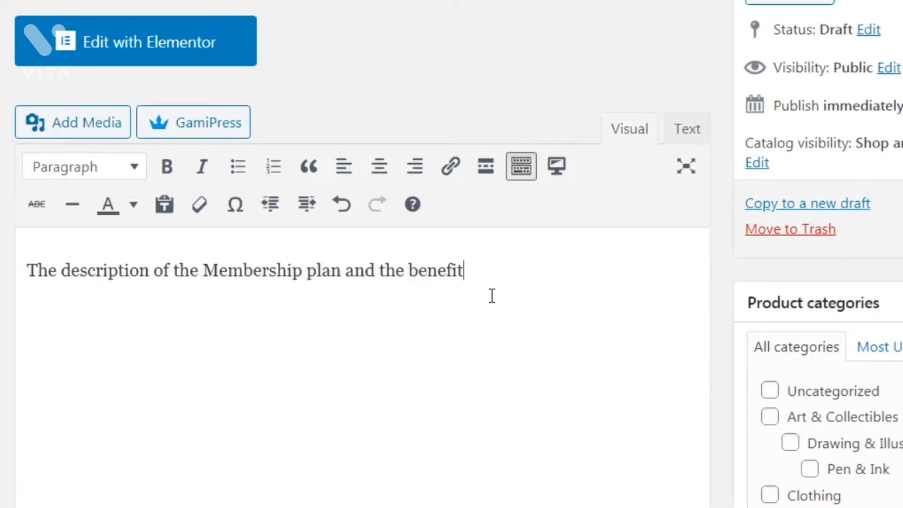
pyautogui.write('s of what people get')
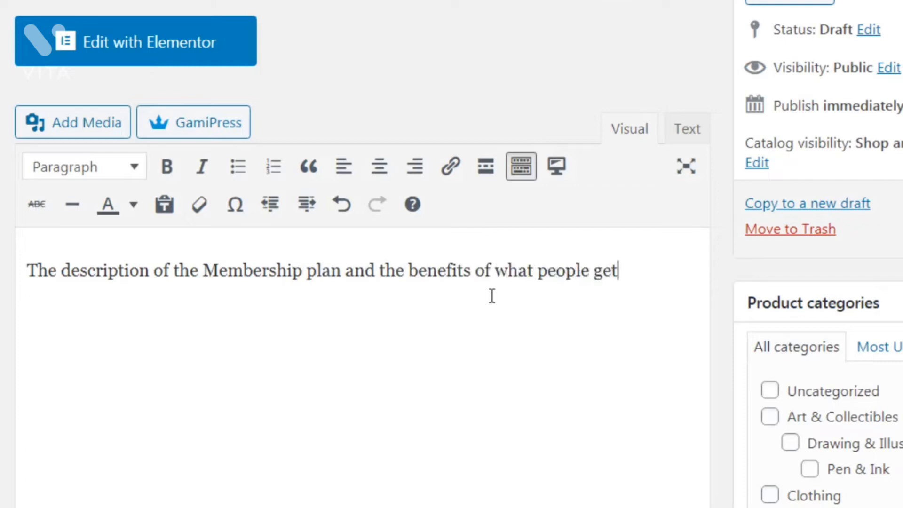
pyautogui.write(' .')
# Start a new product category and enter "Membership plans" as its name.
pyautogui.scroll(-4, 489, 296)
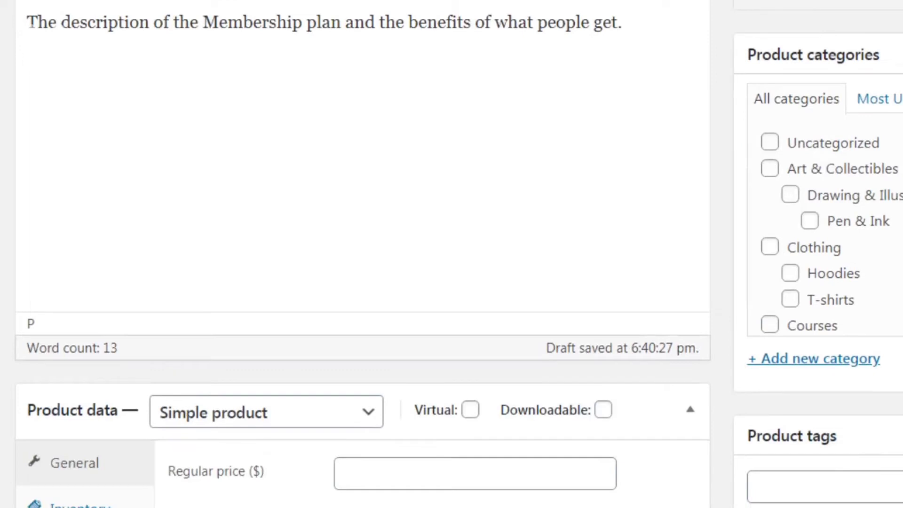
pyautogui.scroll(-1, 459, 254)
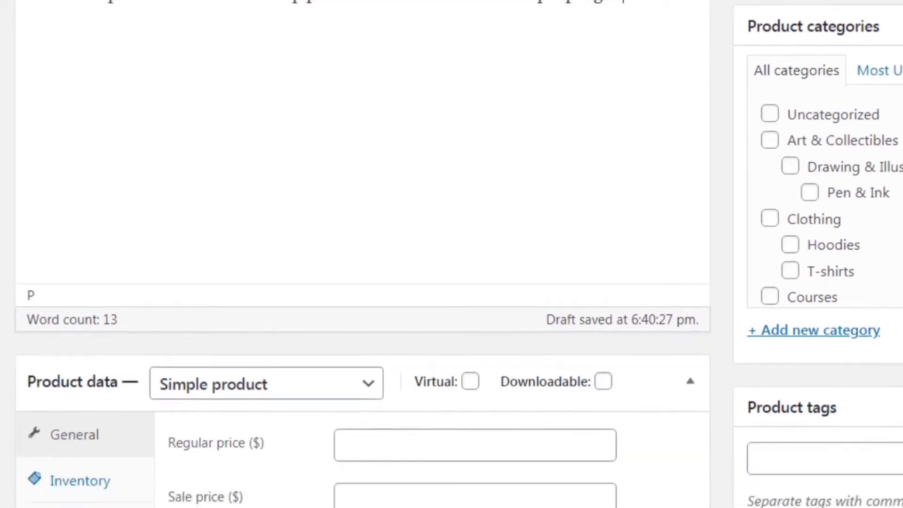
pyautogui.scroll(1, 459, 254)
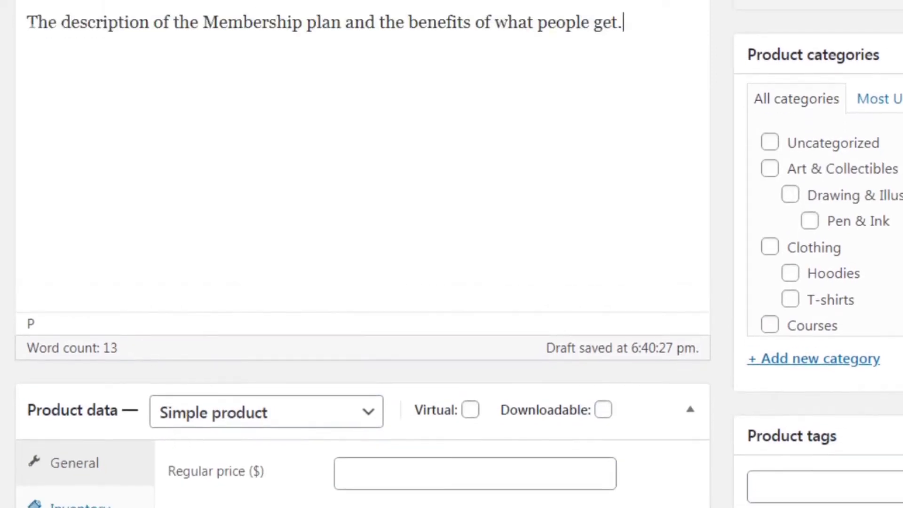
pyautogui.click(851, 360)
pyautogui.write('Membership plans')
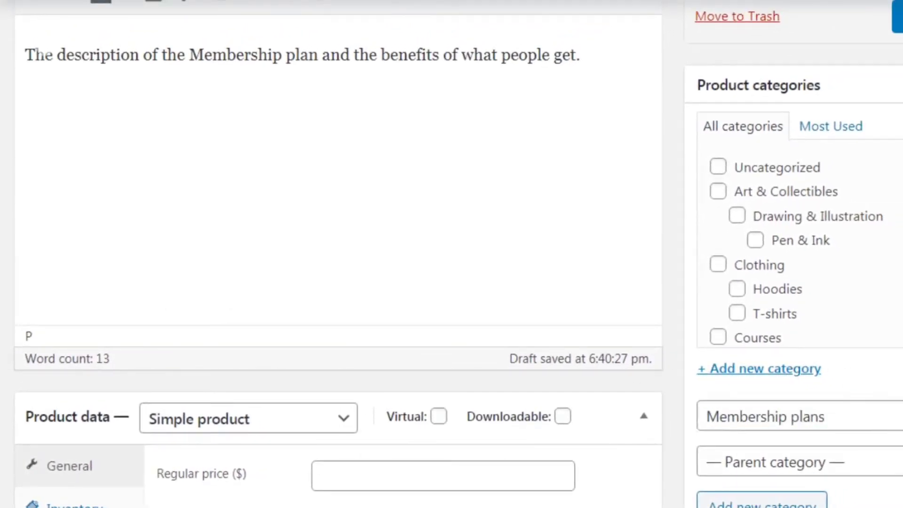
# Keep the product type as Simple product and mark the product as virtual.
pyautogui.scroll(-7, 451, 254)
pyautogui.scroll(-1, 451, 254)
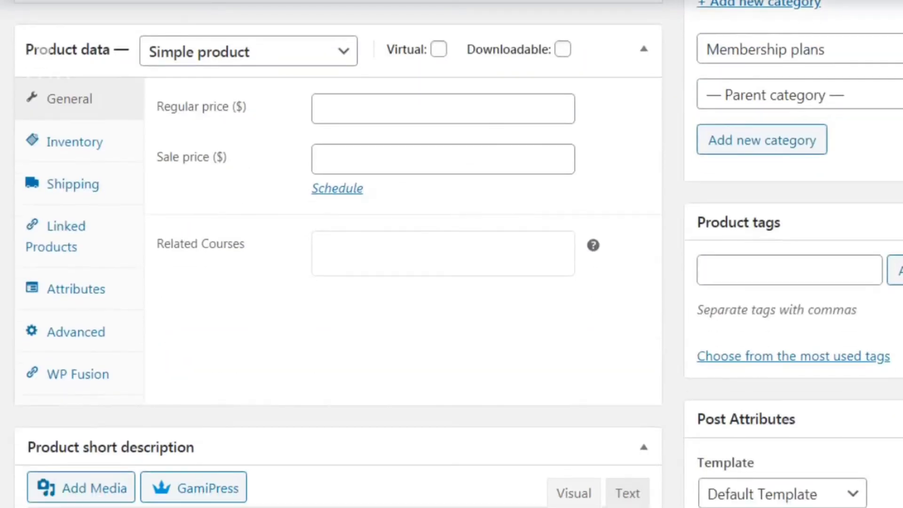
pyautogui.scroll(1, 452, 254)
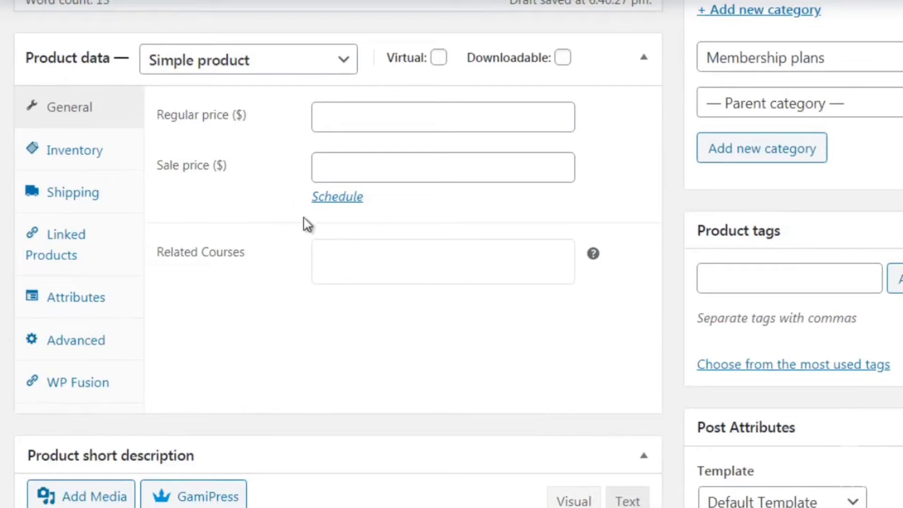
pyautogui.click(237, 69)
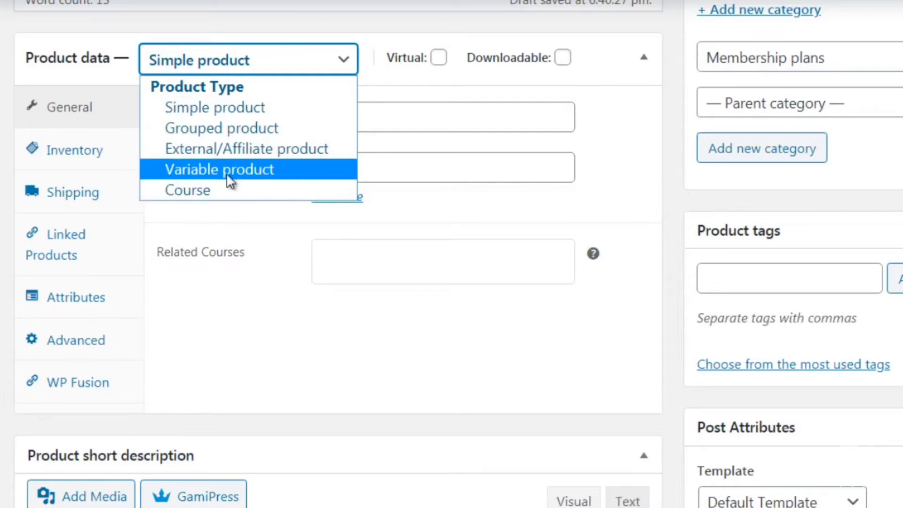
pyautogui.click(246, 115)
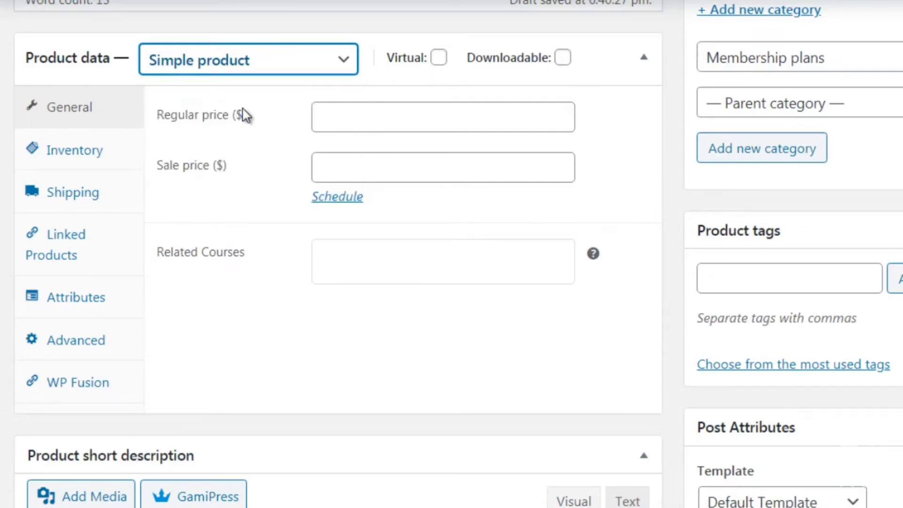
pyautogui.click(438, 58)
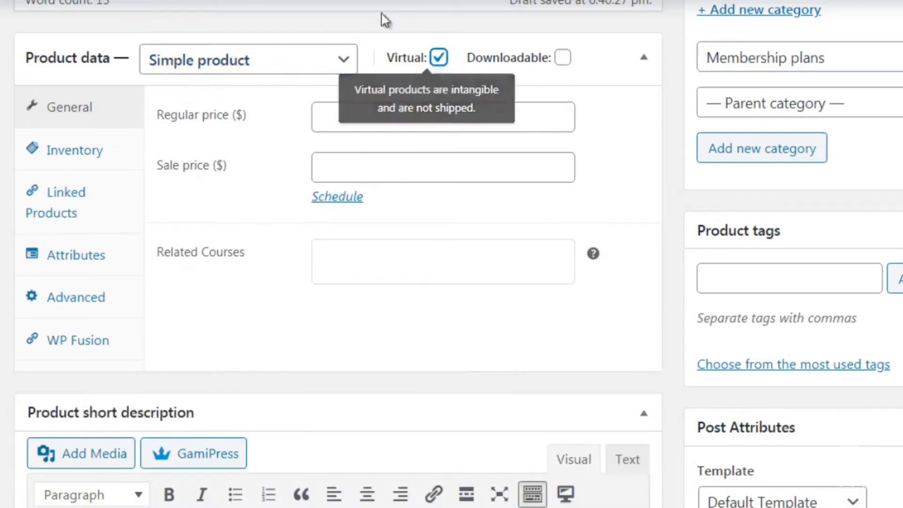
# Set the product's regular price to $197 and its sale price to $97.
pyautogui.click(342, 115)
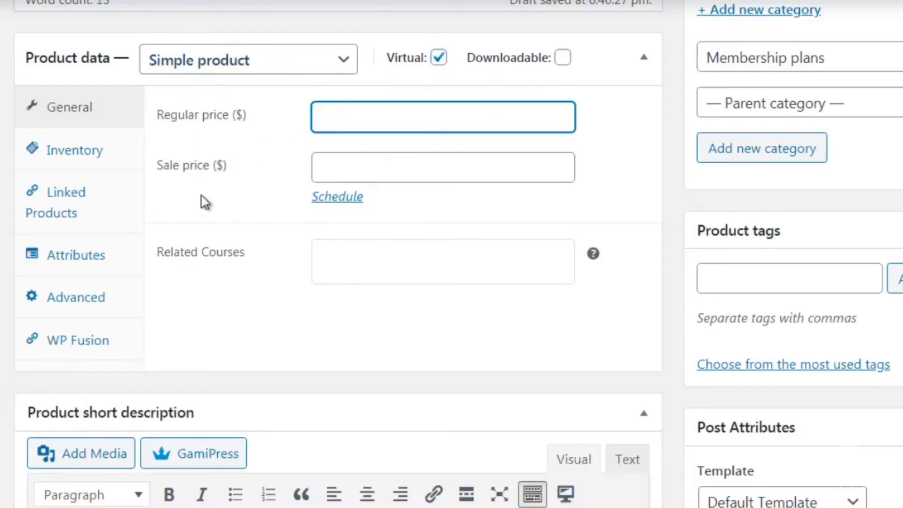
pyautogui.write('`')
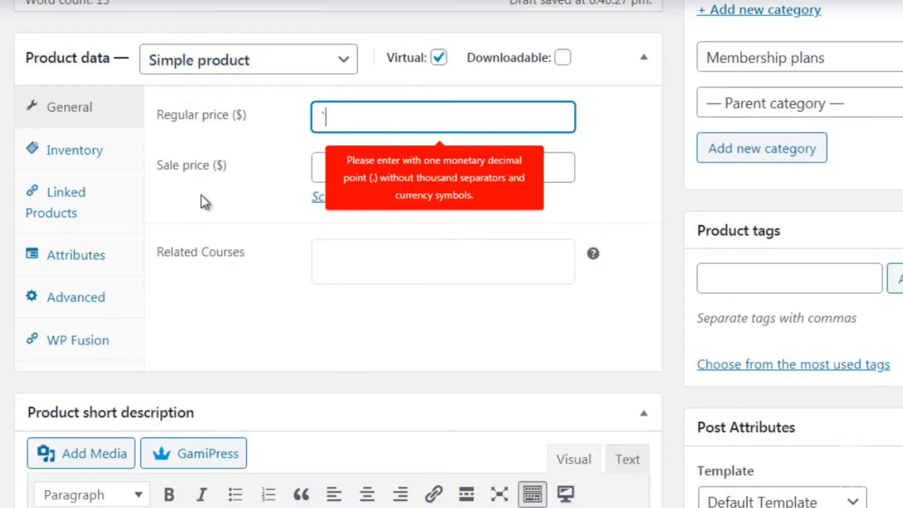
pyautogui.press('BackSpace')
pyautogui.write('19')
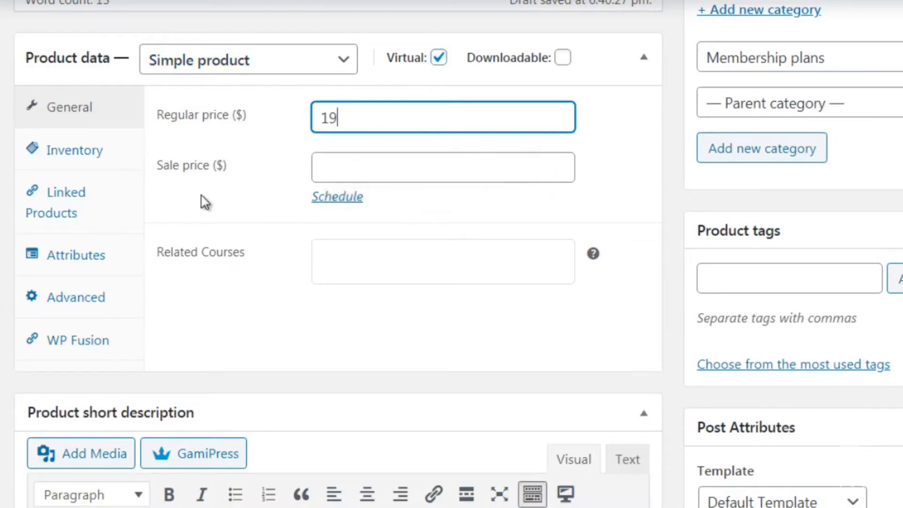
pyautogui.write('7')
pyautogui.press('Tab')
pyautogui.write('97')
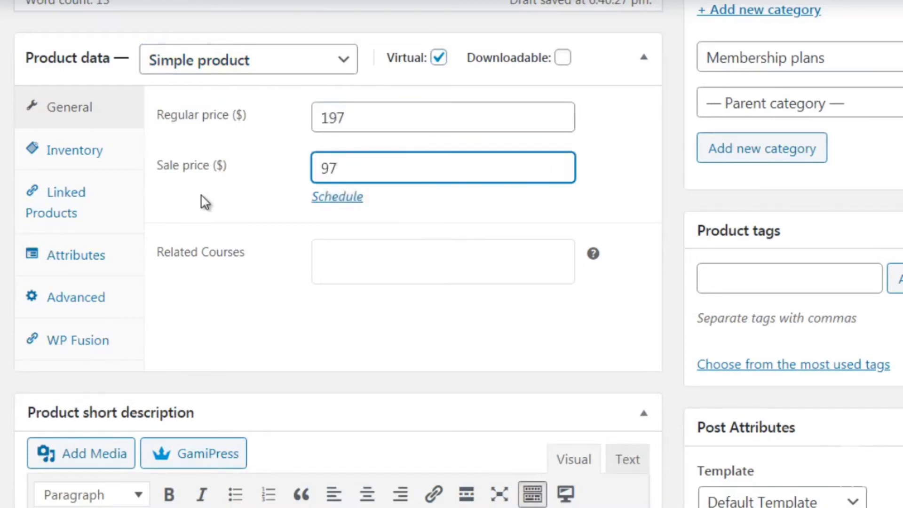
pyautogui.click(147, 169)
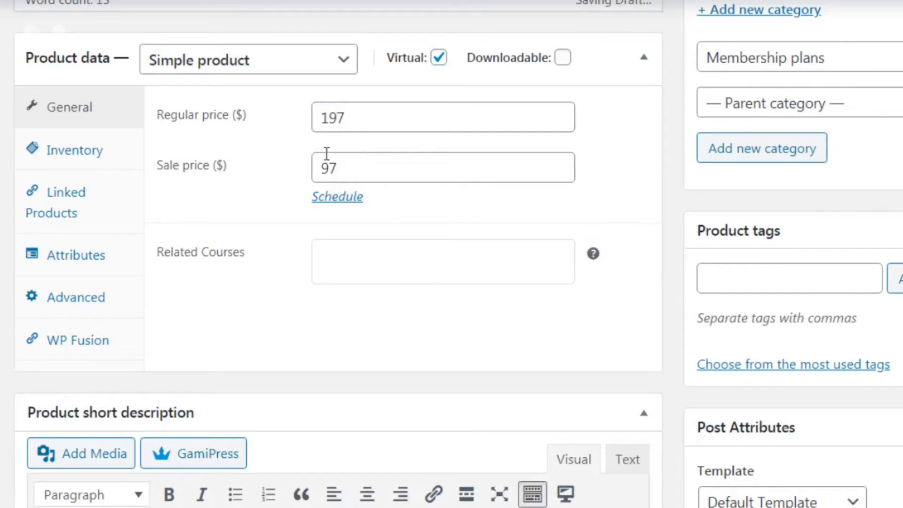
pyautogui.moveTo(360, 172); pyautogui.dragTo(314, 170)
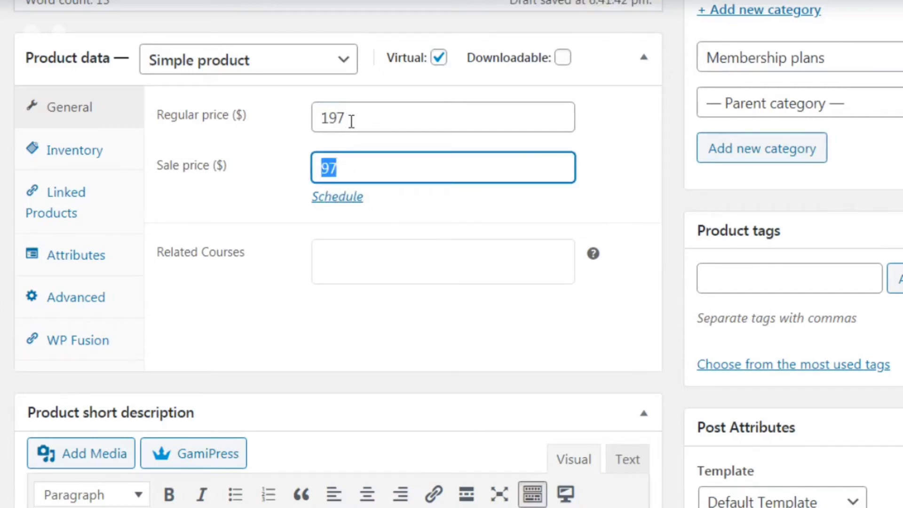
pyautogui.moveTo(351, 120); pyautogui.dragTo(306, 133)
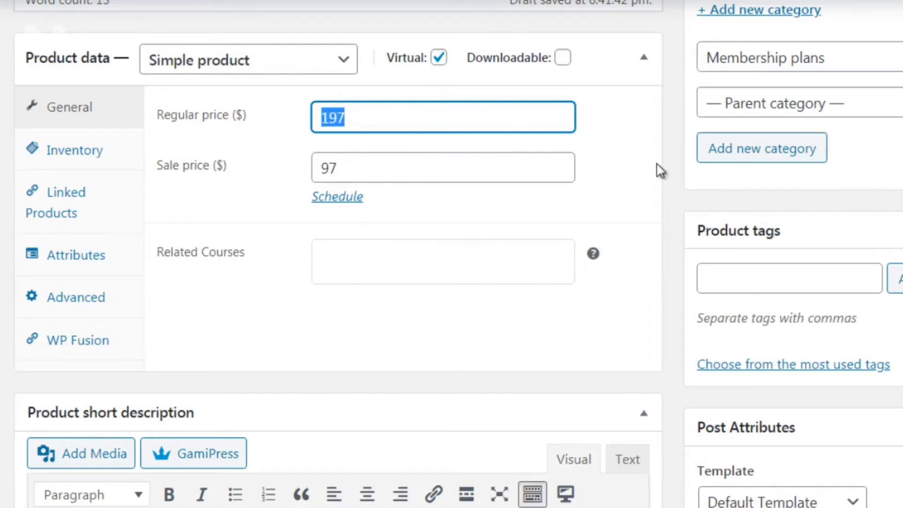
pyautogui.click(680, 170)
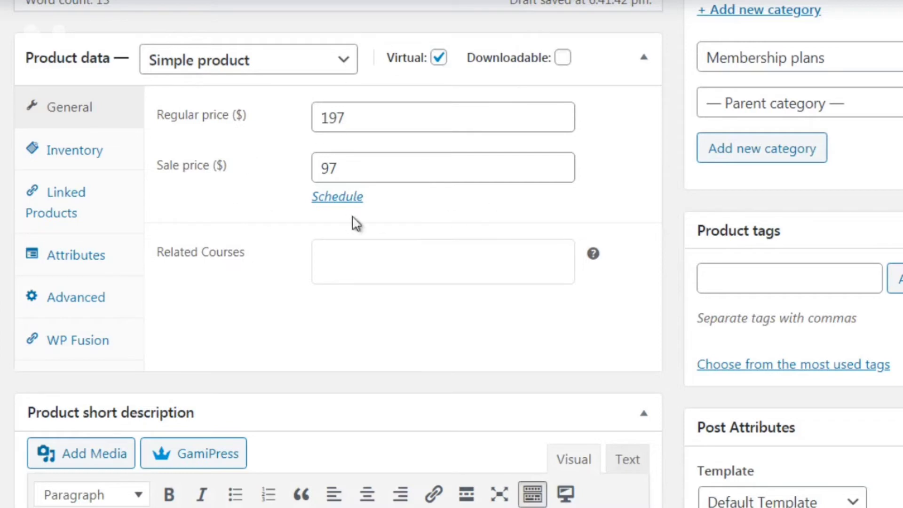
# Review the product's inventory, linked products, attributes and advanced settings, including the purchase note.
pyautogui.click(117, 161)
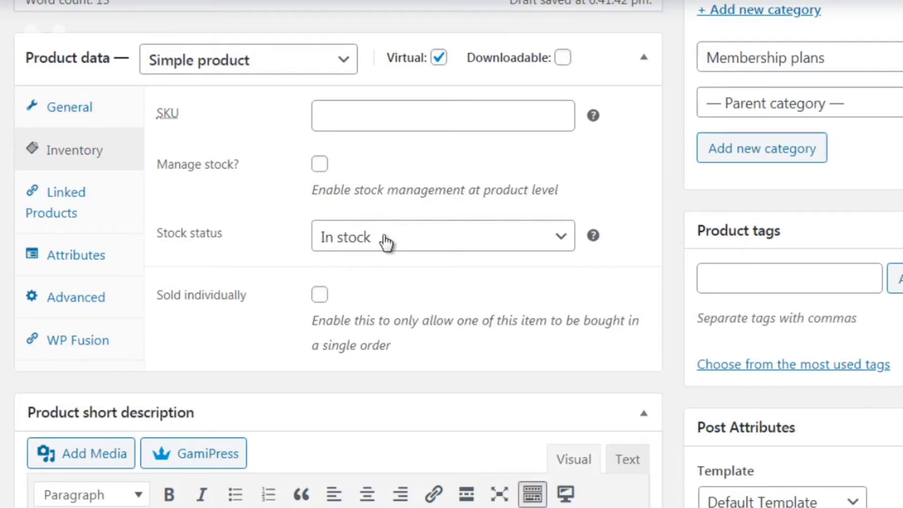
pyautogui.click(97, 214)
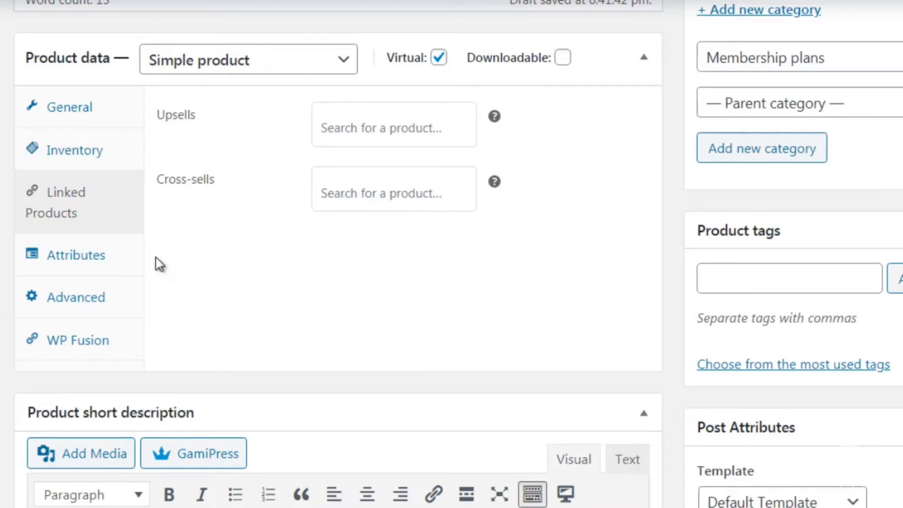
pyautogui.click(127, 269)
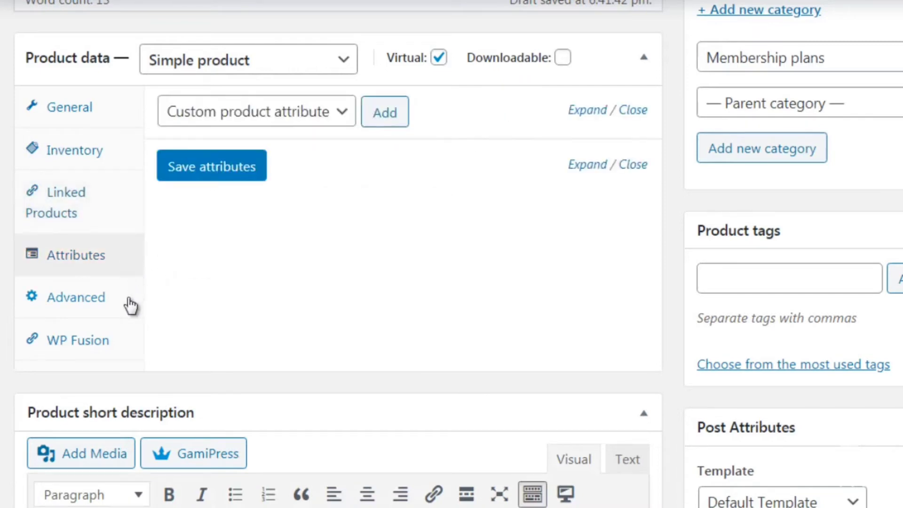
pyautogui.click(131, 306)
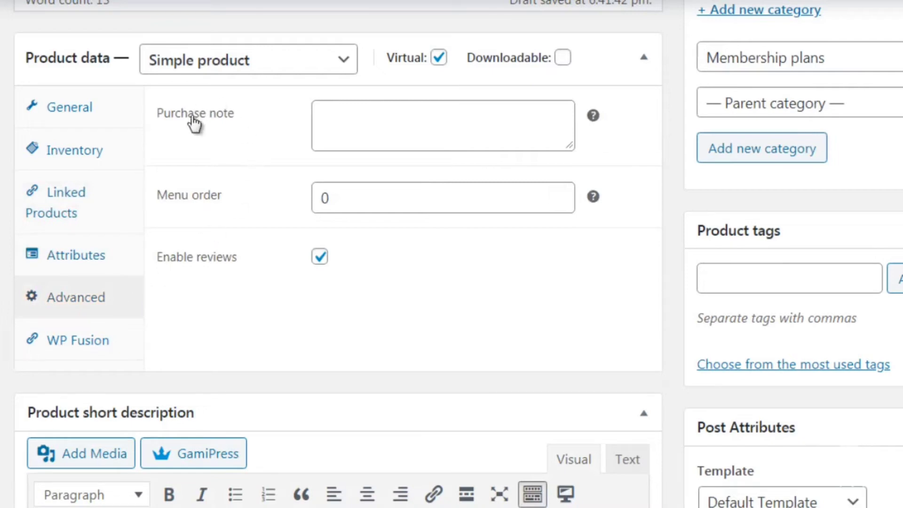
pyautogui.click(360, 127)
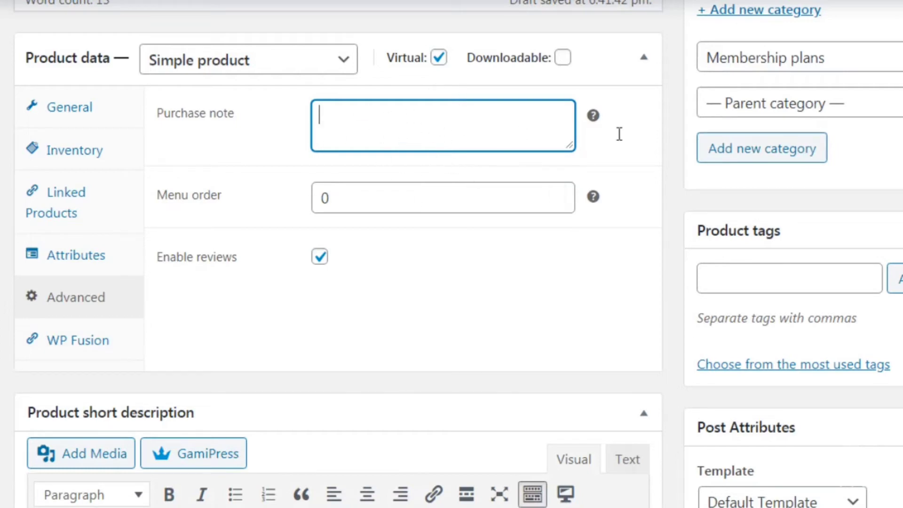
# Copy the full text of the main product description into the product short description.
pyautogui.scroll(7, 442, 125)
pyautogui.click(615, 64)
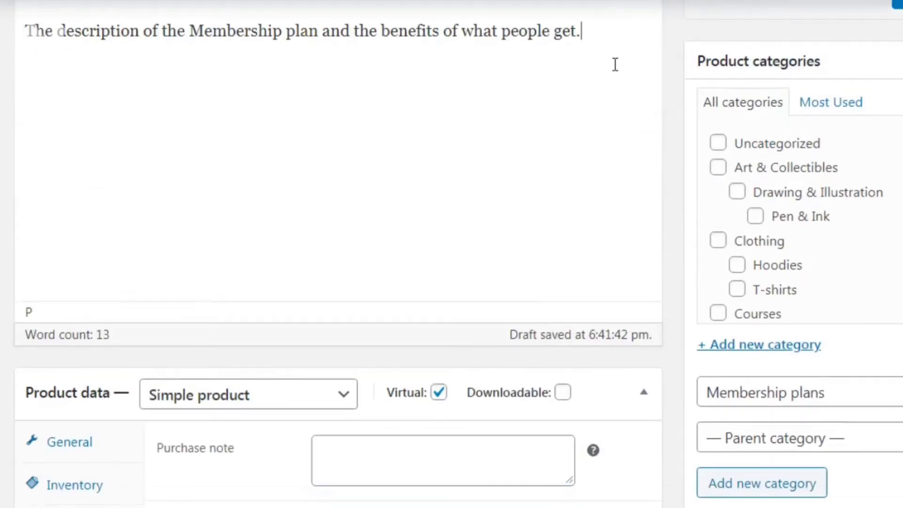
pyautogui.hotkey('ctrl', 'a')
pyautogui.hotkey('ctrl', 'c')
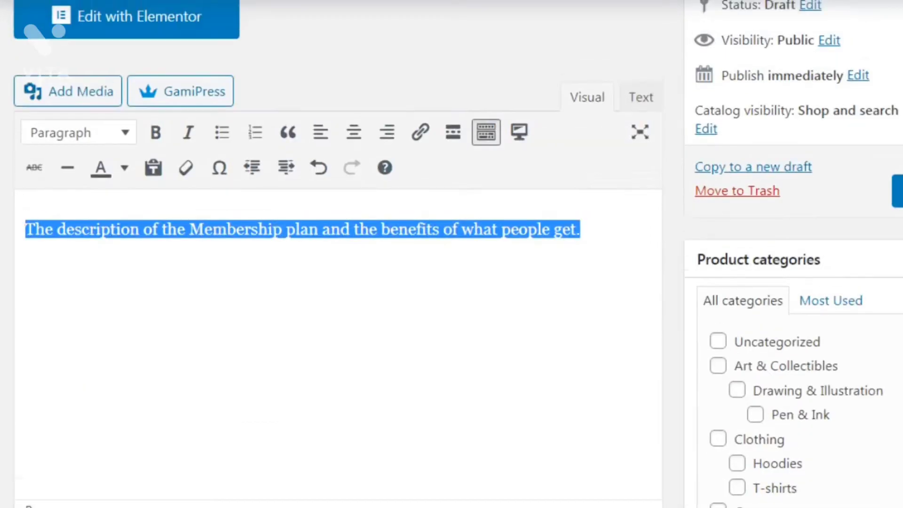
pyautogui.scroll(-15, 330, 254)
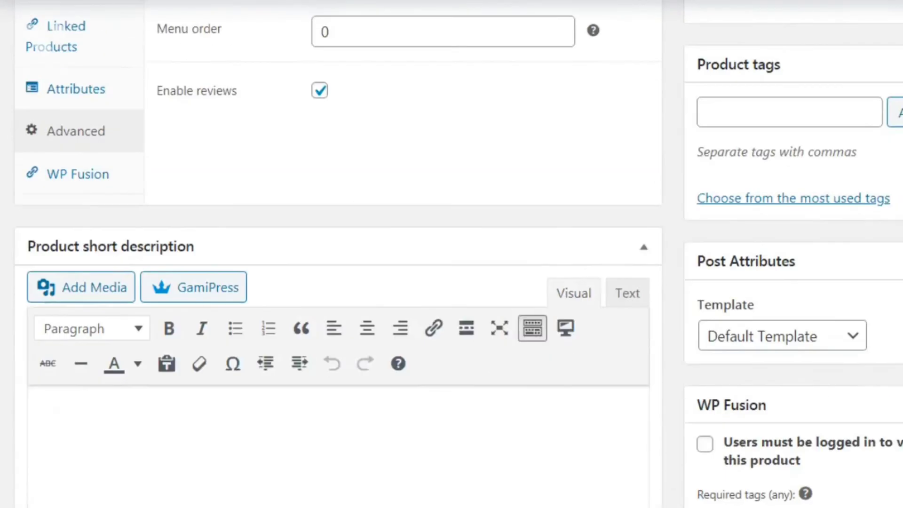
pyautogui.scroll(-1, 451, 254)
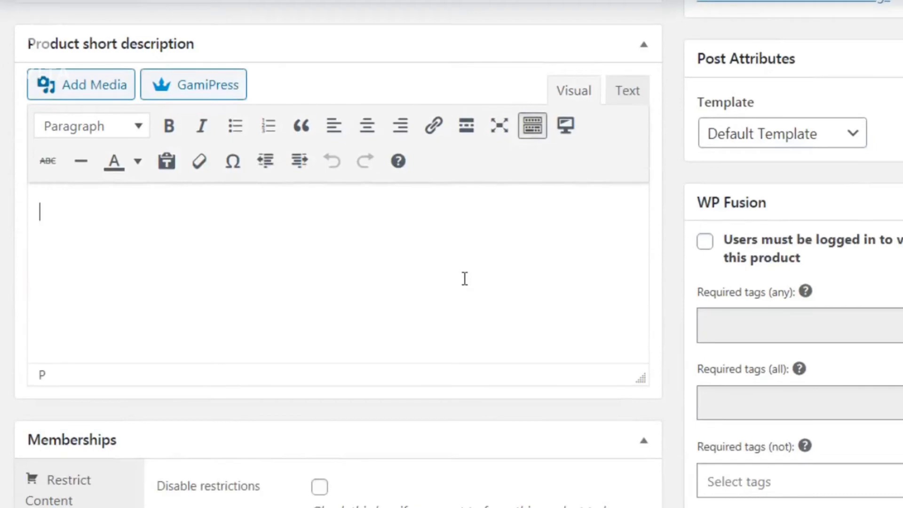
pyautogui.hotkey('ctrl', 'v')
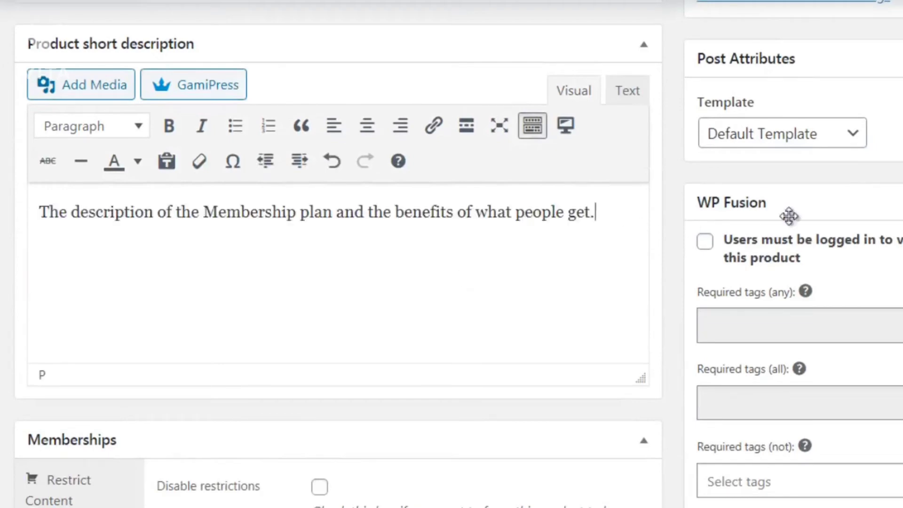
pyautogui.scroll(-5, 329, 254)
pyautogui.scroll(4, 329, 254)
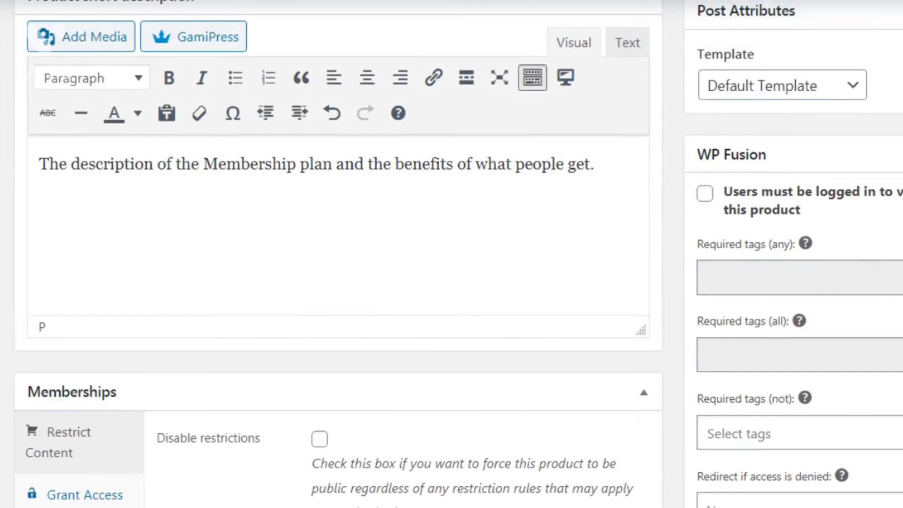
# Review the product's Memberships restriction rule for the Registered - Free Account plan.
pyautogui.scroll(-5, 329, 254)
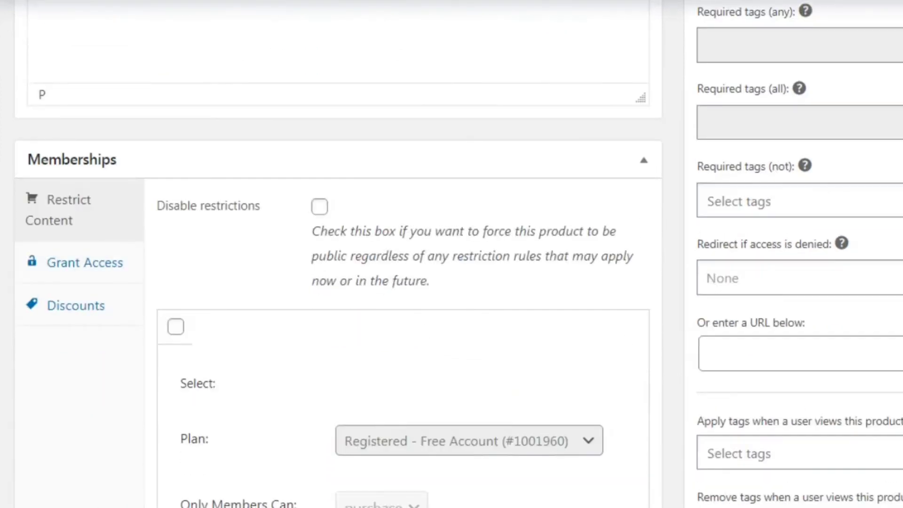
pyautogui.scroll(-2, 317, 100)
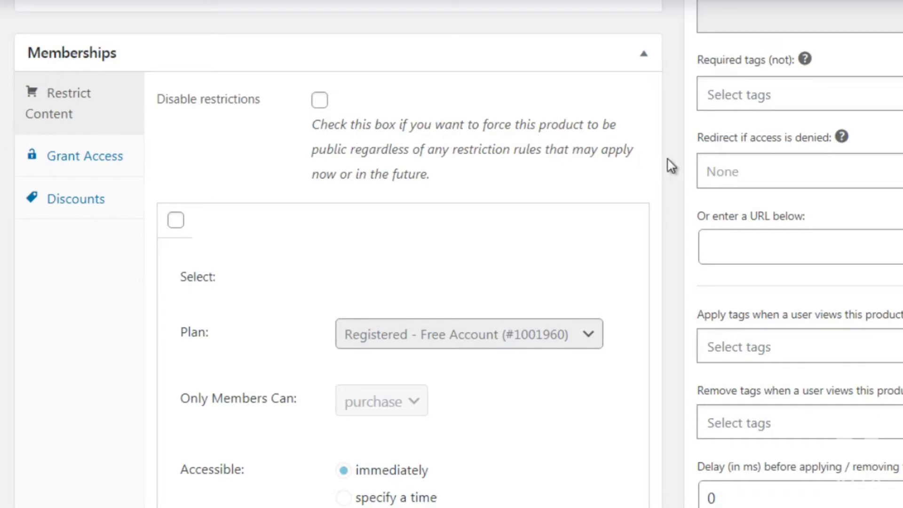
pyautogui.scroll(-2, 667, 164)
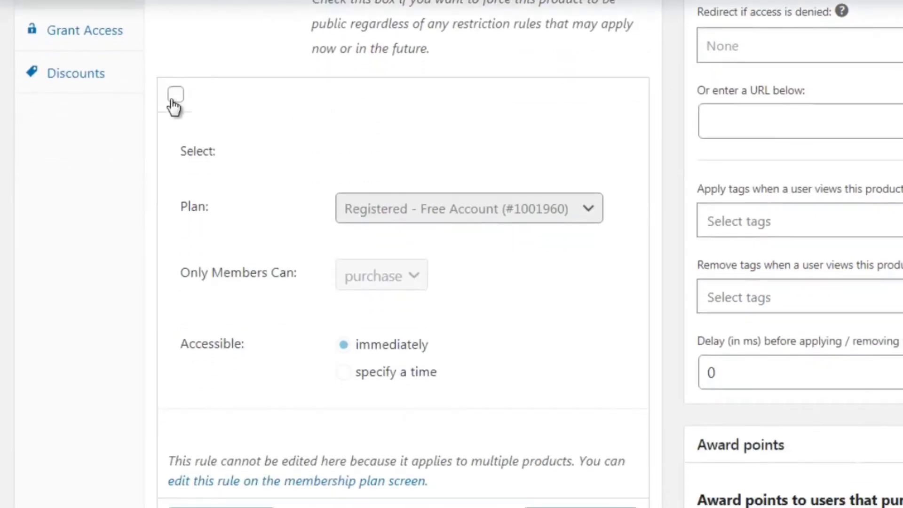
pyautogui.click(176, 95)
pyautogui.click(472, 202)
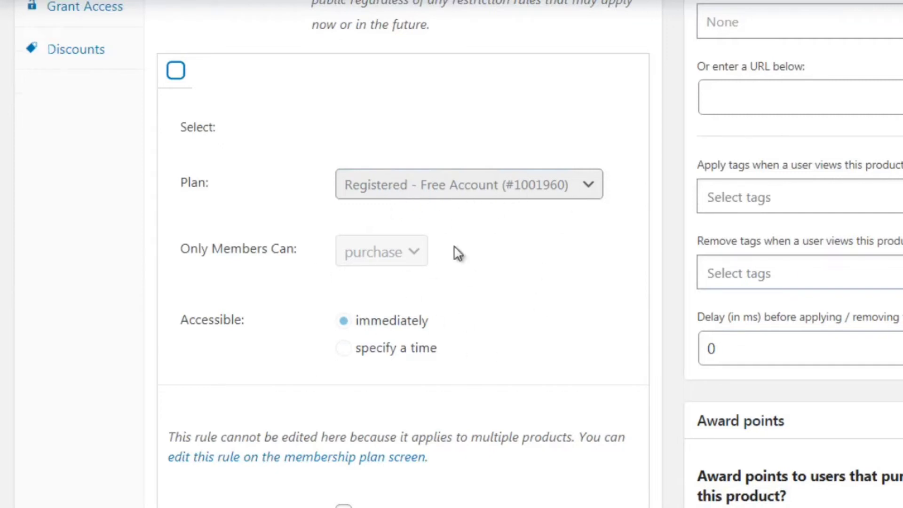
# Select the product's second restriction rule and choose Premium - $97 one time fee (all access pass) as its plan.
pyautogui.scroll(-7, 452, 254)
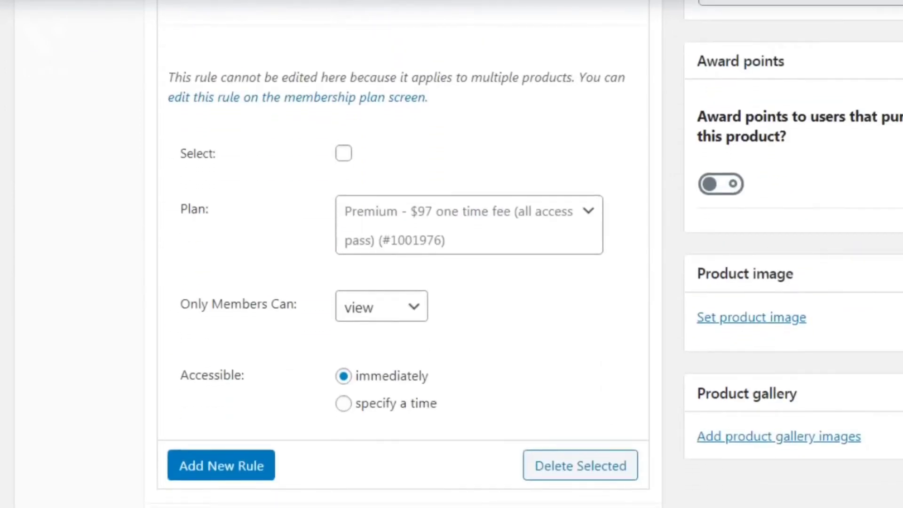
pyautogui.click(343, 155)
pyautogui.click(415, 238)
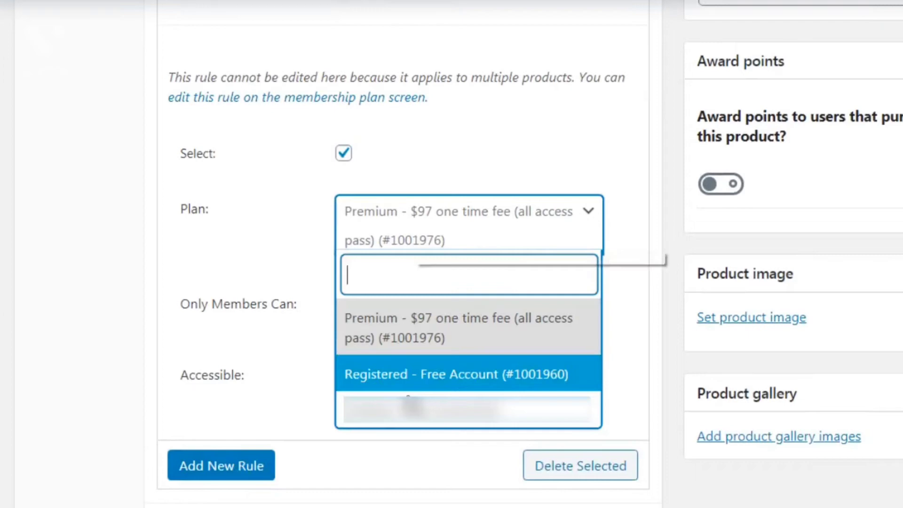
pyautogui.click(413, 320)
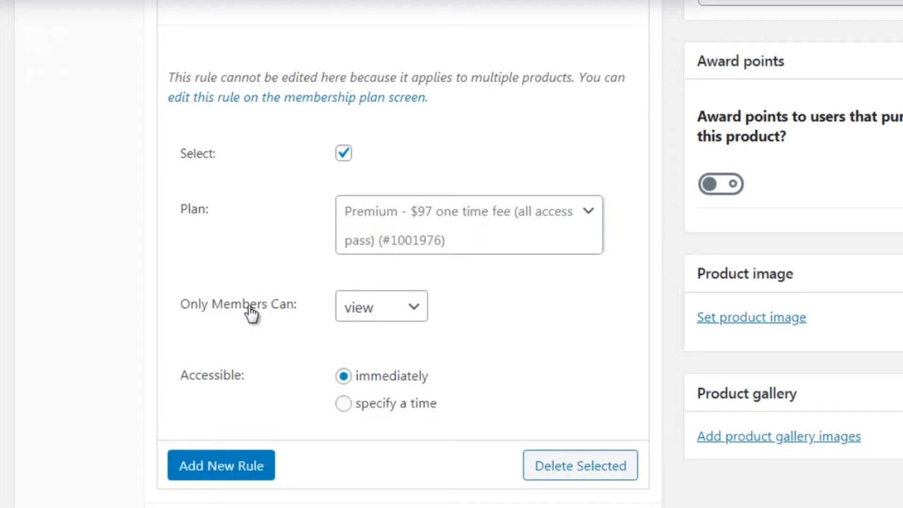
# Try purchase as the members-only permission in the Premium rule, and set it back to view.
pyautogui.click(366, 315)
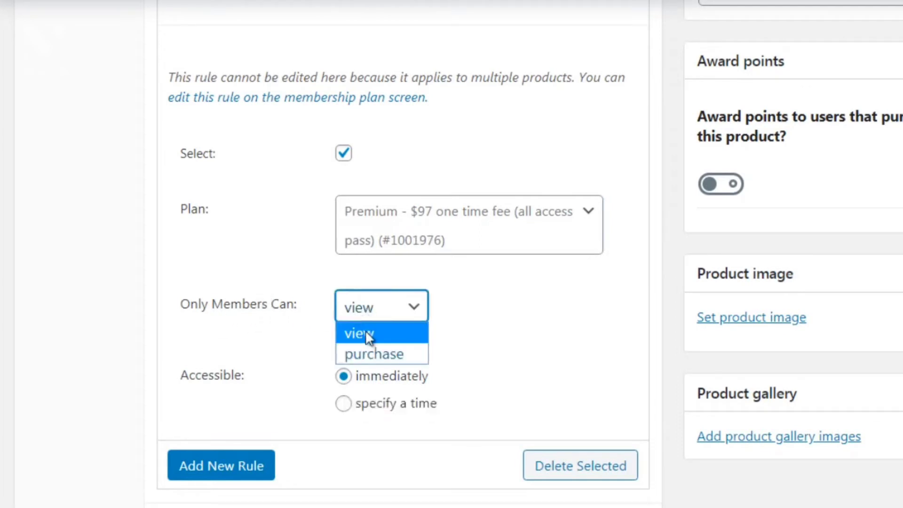
pyautogui.click(372, 353)
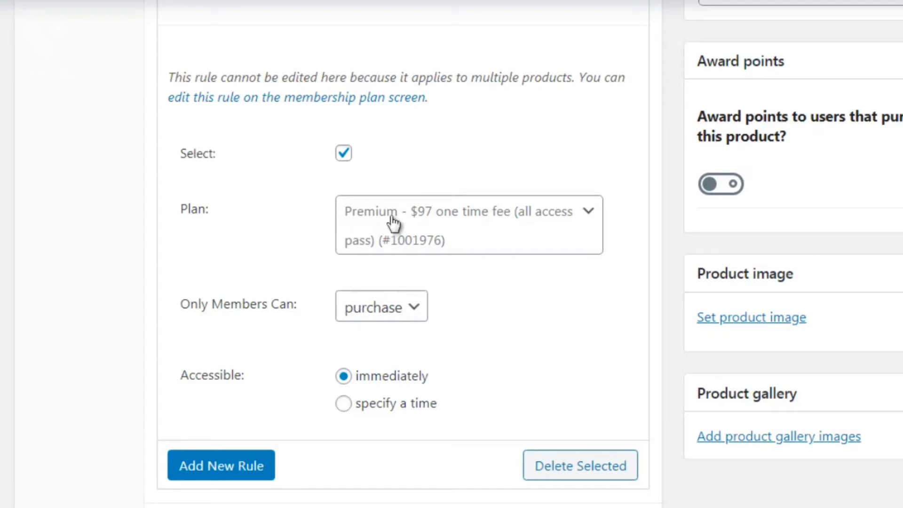
pyautogui.click(387, 308)
pyautogui.click(385, 333)
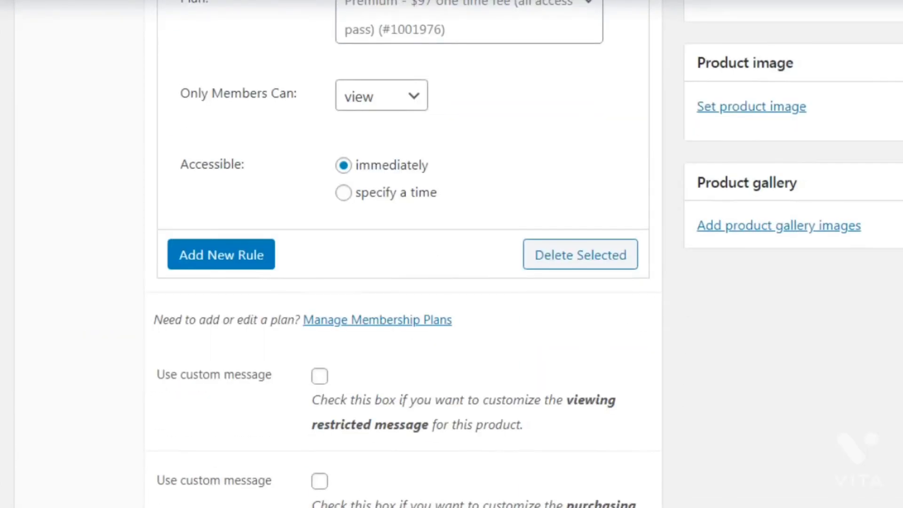
# Try enabling the custom viewing restricted message for this product, and turn it off again.
pyautogui.scroll(-3, 339, 254)
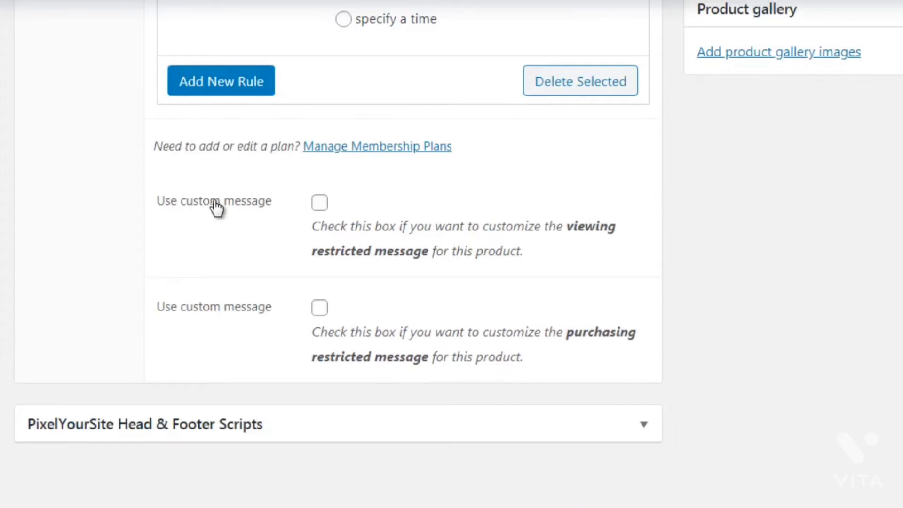
pyautogui.click(320, 203)
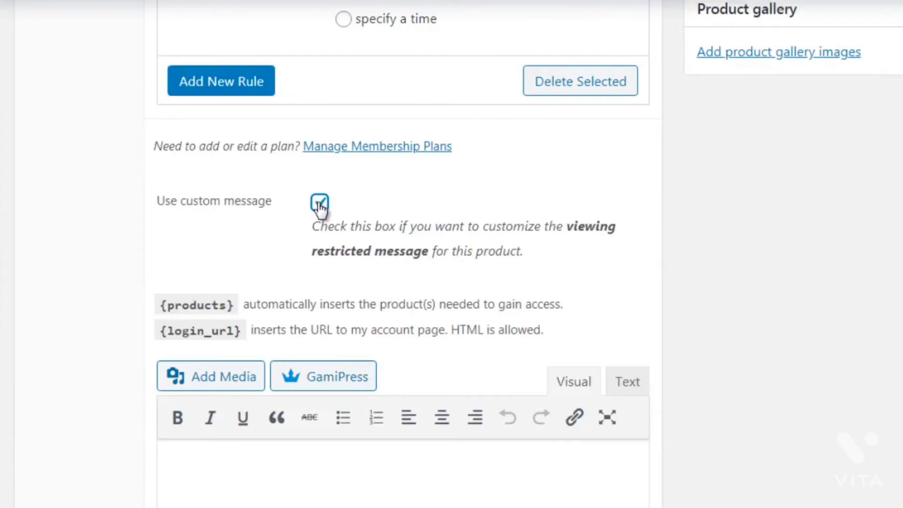
pyautogui.click(320, 203)
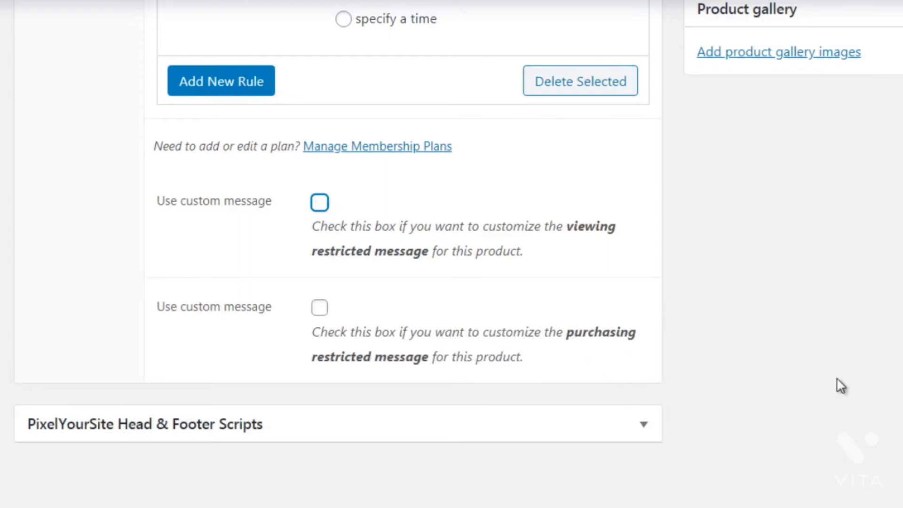
# Set the Premium membership plan to grant access upon product(s) purchase.
pyautogui.scroll(1, 892, 399)
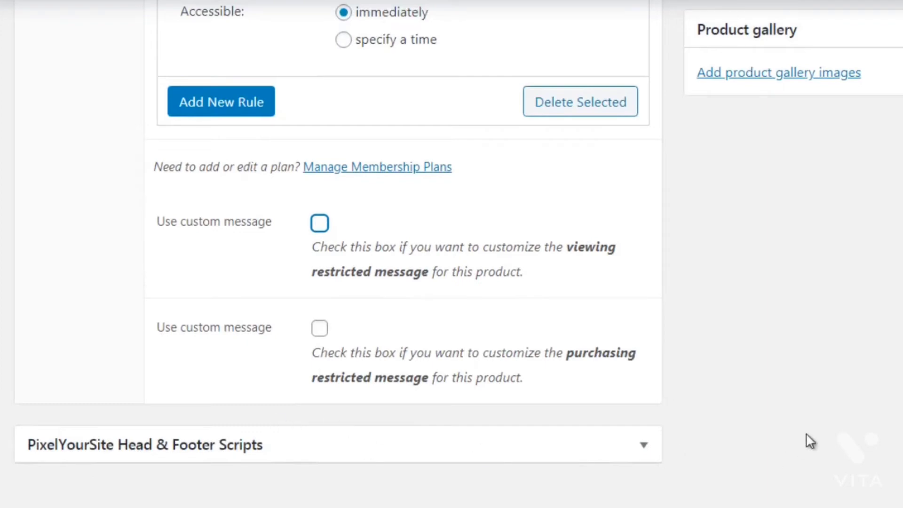
pyautogui.scroll(15, 452, 254)
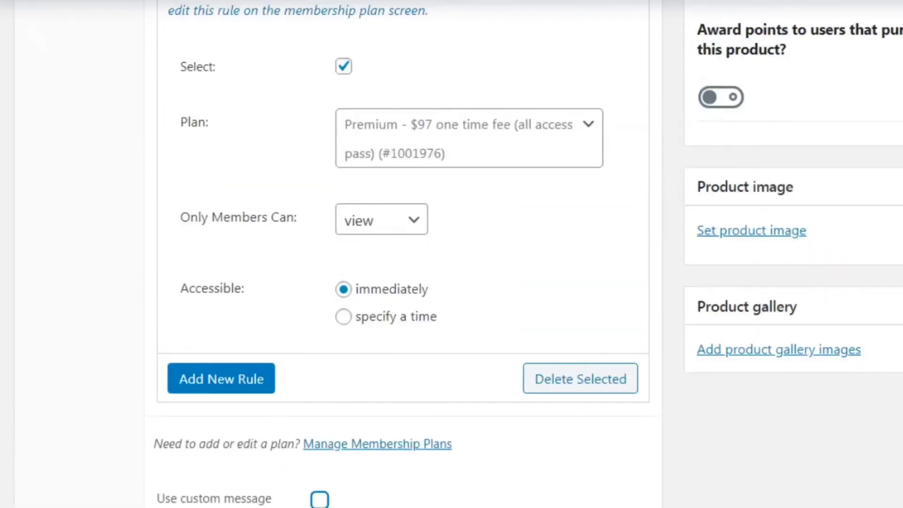
pyautogui.scroll(12, 452, 254)
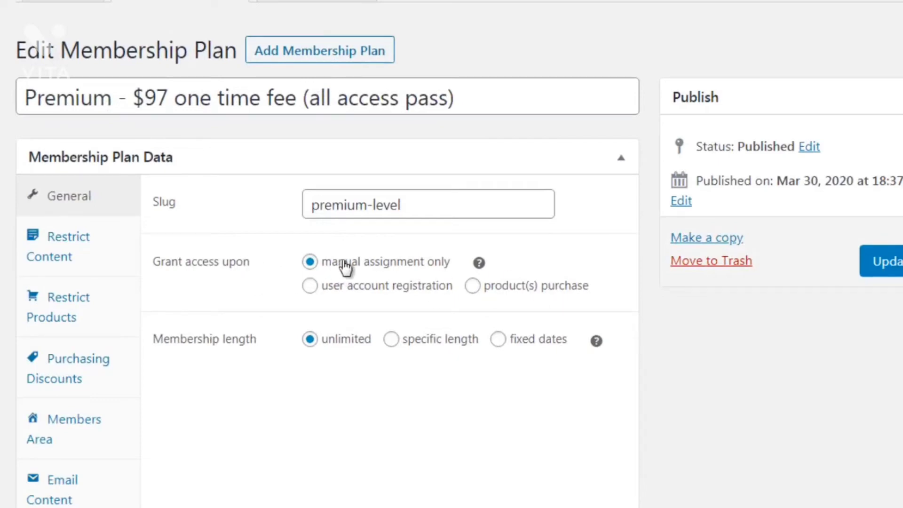
pyautogui.click(479, 289)
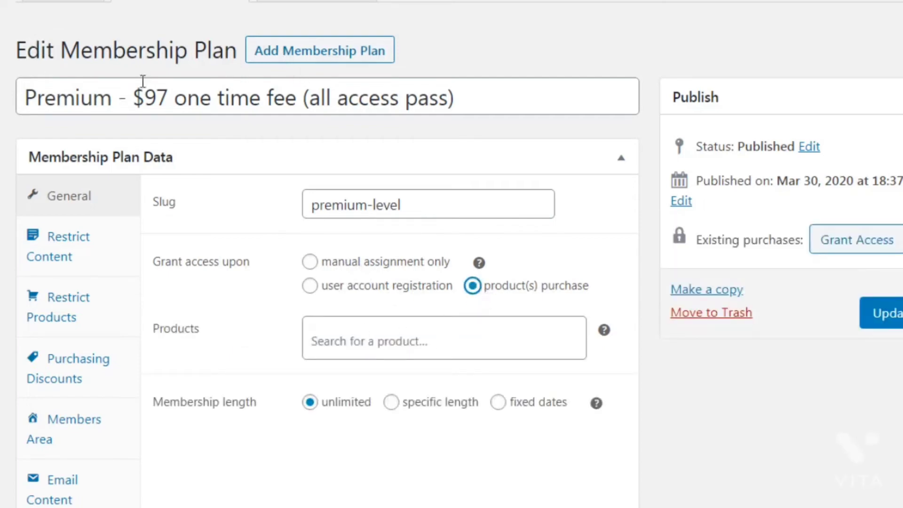
# Search for Premium and add the Premium - $97 one time fee (all access pass) product as the plan's access-granting product.
pyautogui.moveTo(116, 92); pyautogui.dragTo(23, 89)
pyautogui.hotkey('ctrl', 'c')
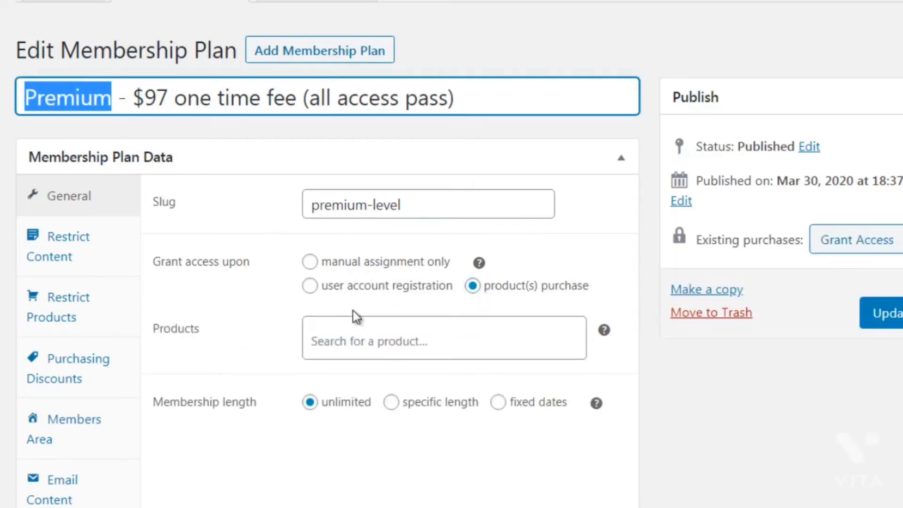
pyautogui.click(361, 341)
pyautogui.hotkey('ctrl', 'v')
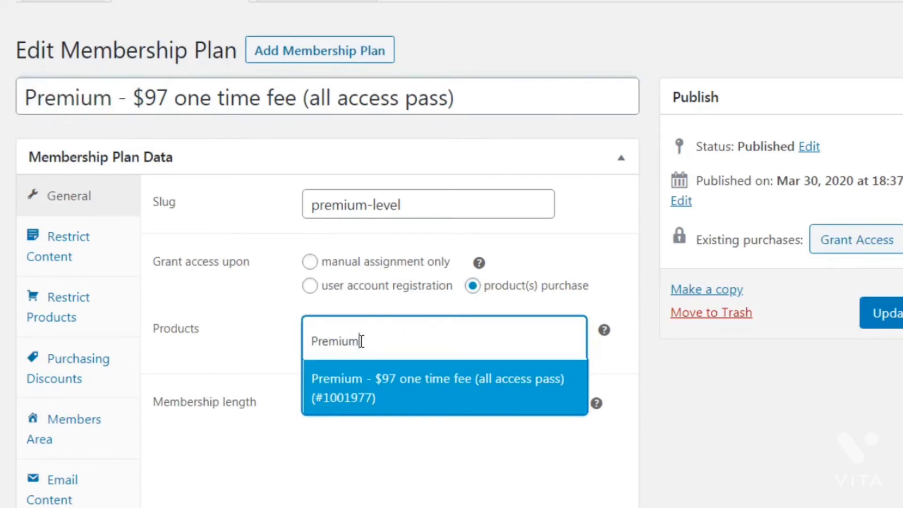
pyautogui.click(385, 391)
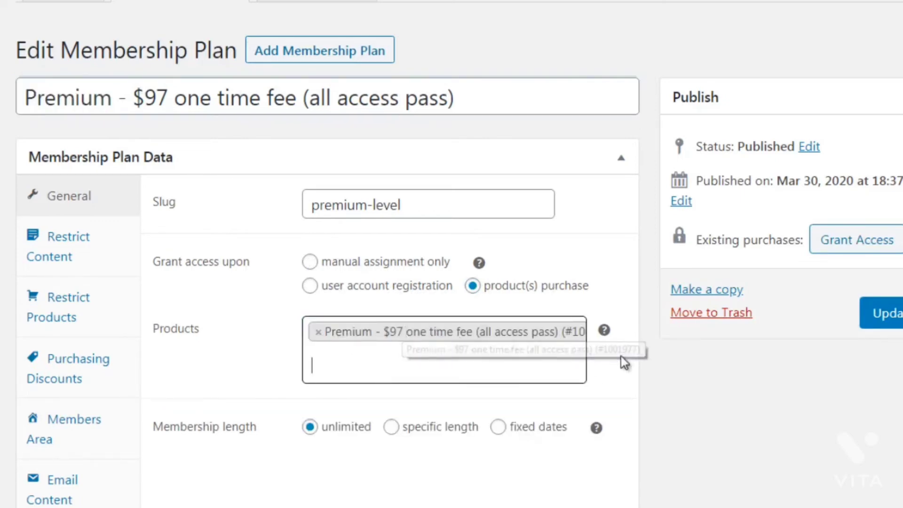
# Update the membership plan and confirm saving its rules with blank titles.
pyautogui.click(651, 359)
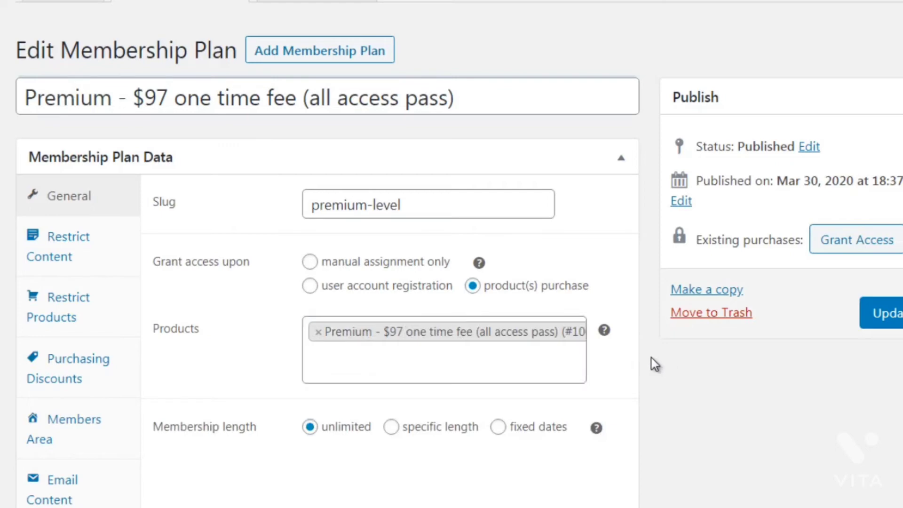
pyautogui.click(886, 314)
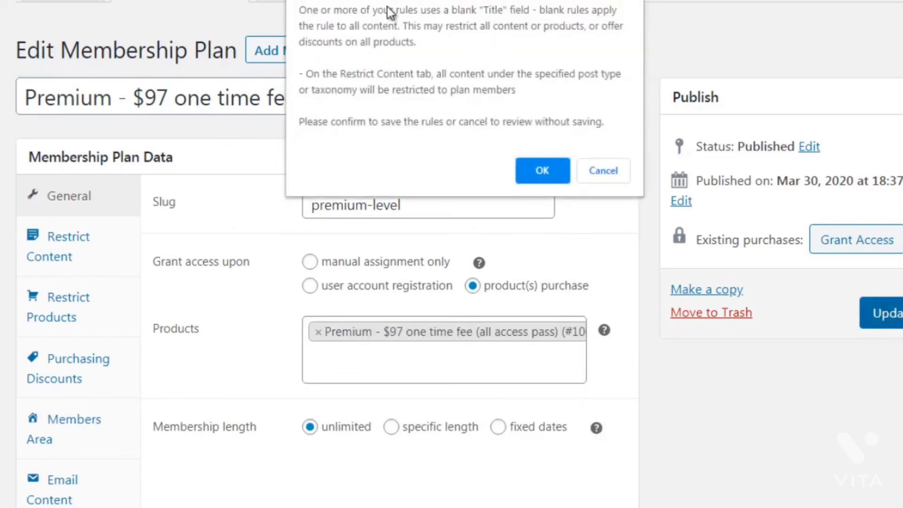
pyautogui.click(540, 170)
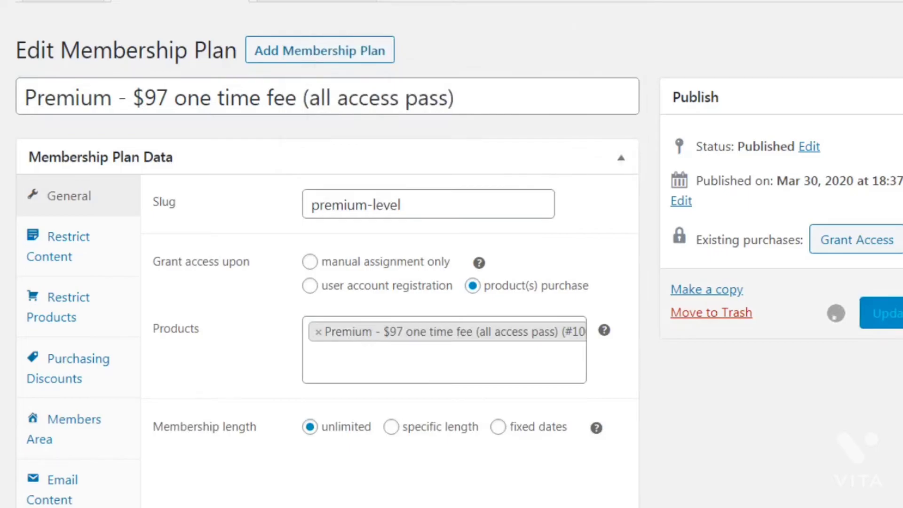